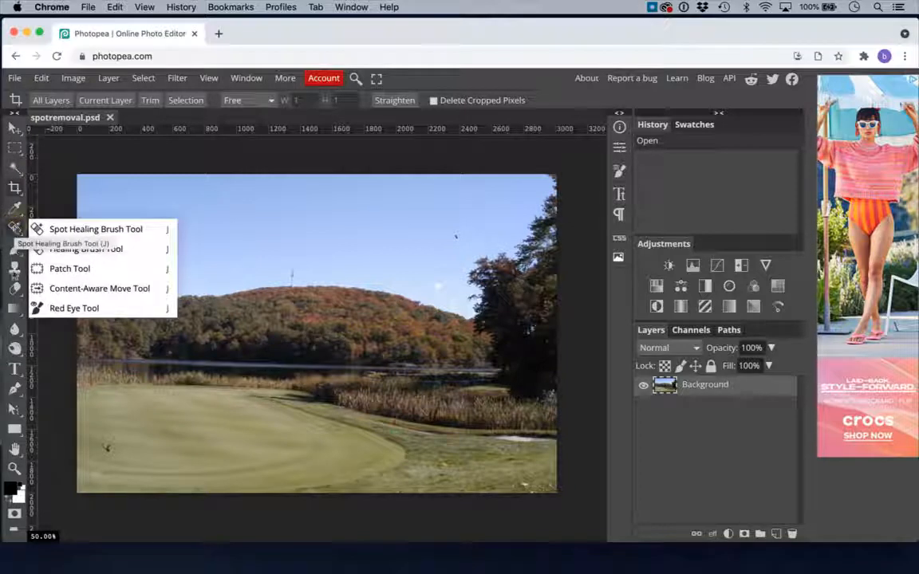
Step: Pick the Spot Healing Brush and duplicate the Background layer
click(15, 268)
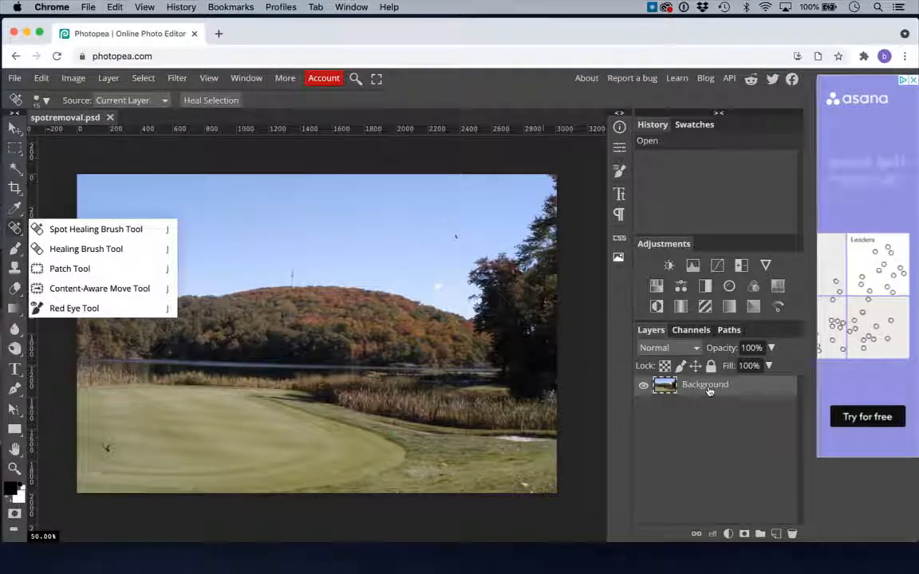
click(708, 390)
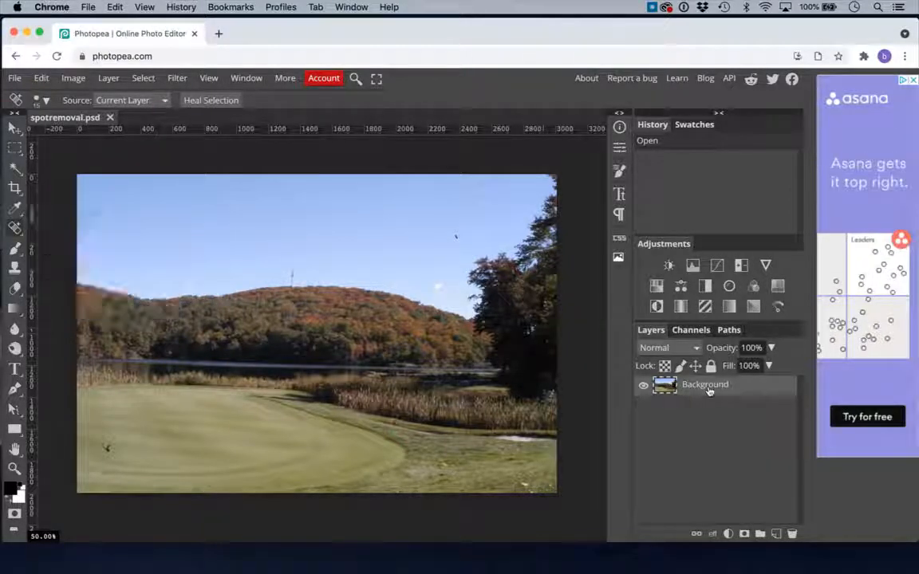
key(super+j)
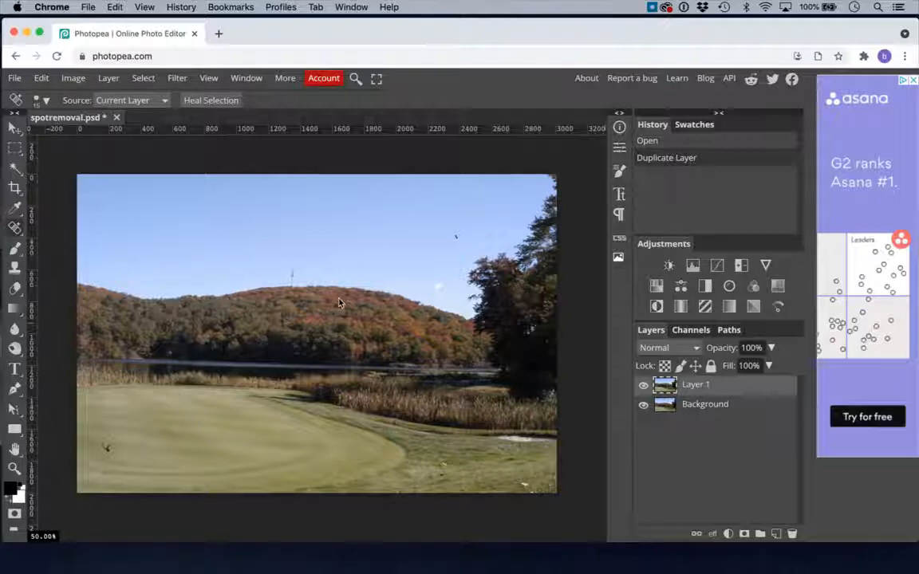
Step: Examine the hilltop and the sky at 200% zoom for blemishes, ending at the photo's upper-left corner
scroll(338, 302, up, 1)
scroll(338, 301, up, 3)
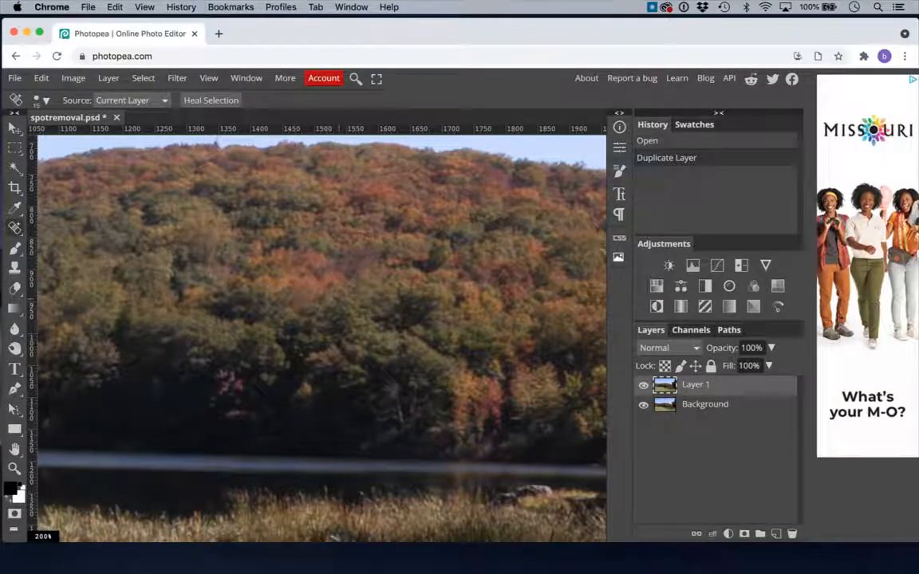
scroll(49, 487, up, 2)
scroll(311, 281, up, 5)
scroll(311, 281, left, 10)
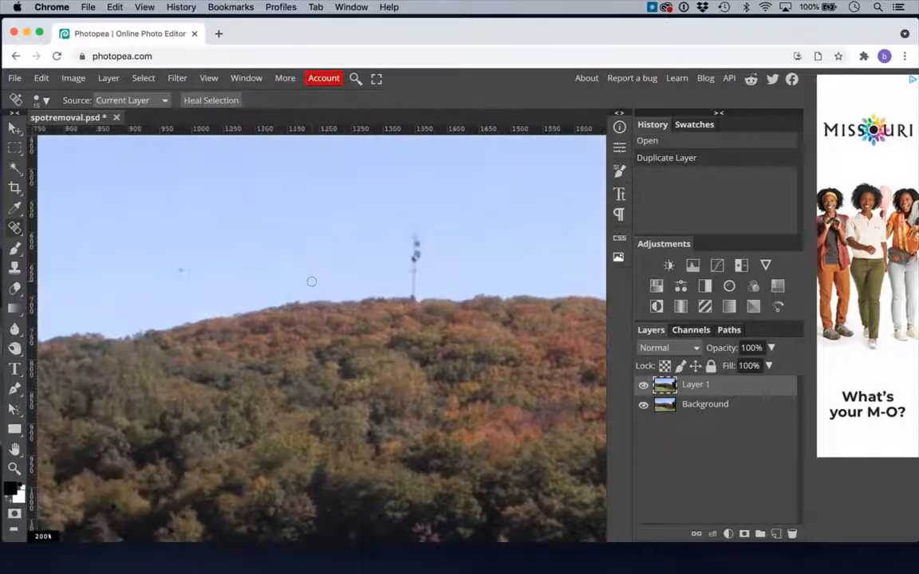
scroll(311, 281, left, 10)
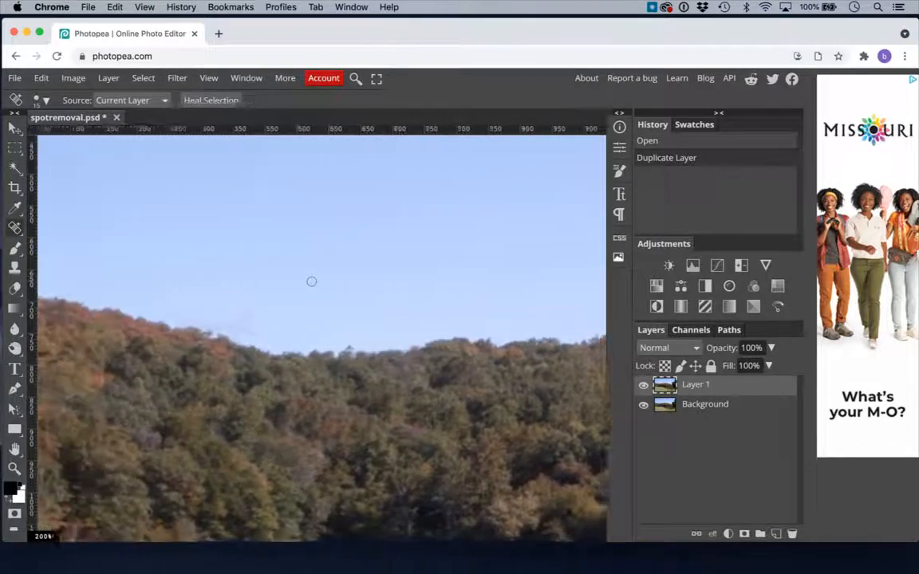
scroll(311, 281, left, 4)
scroll(311, 281, up, 6)
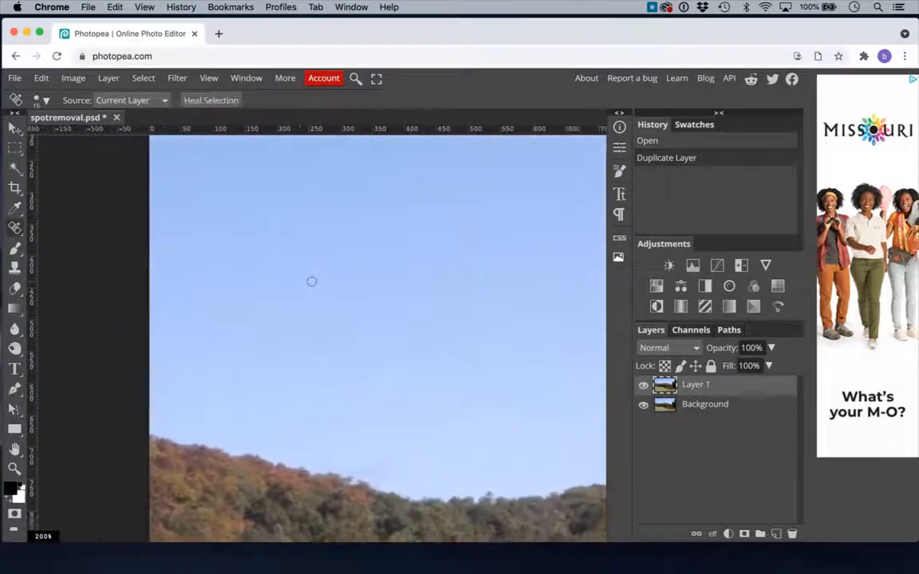
scroll(311, 280, up, 4)
scroll(311, 281, right, 2)
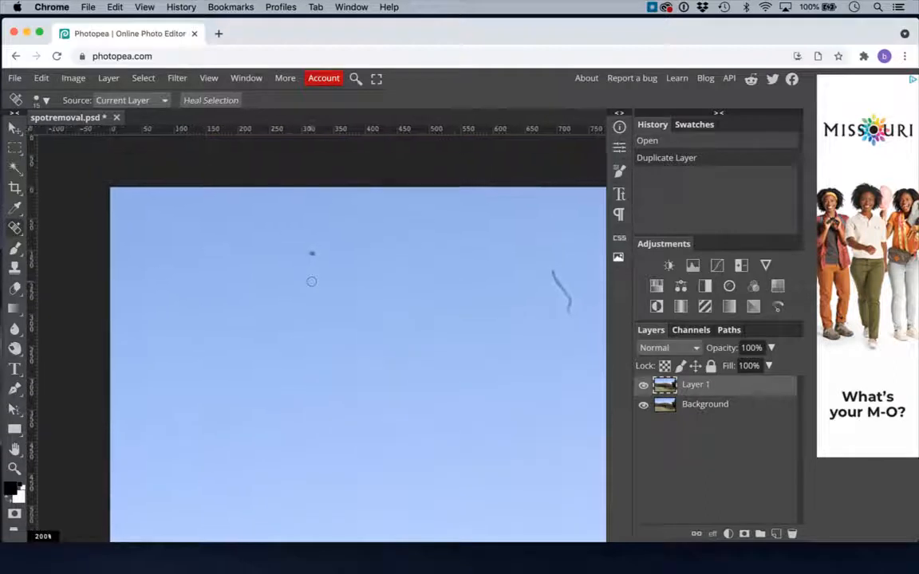
scroll(311, 280, down, 1)
scroll(311, 280, down, 1)
scroll(311, 281, right, 1)
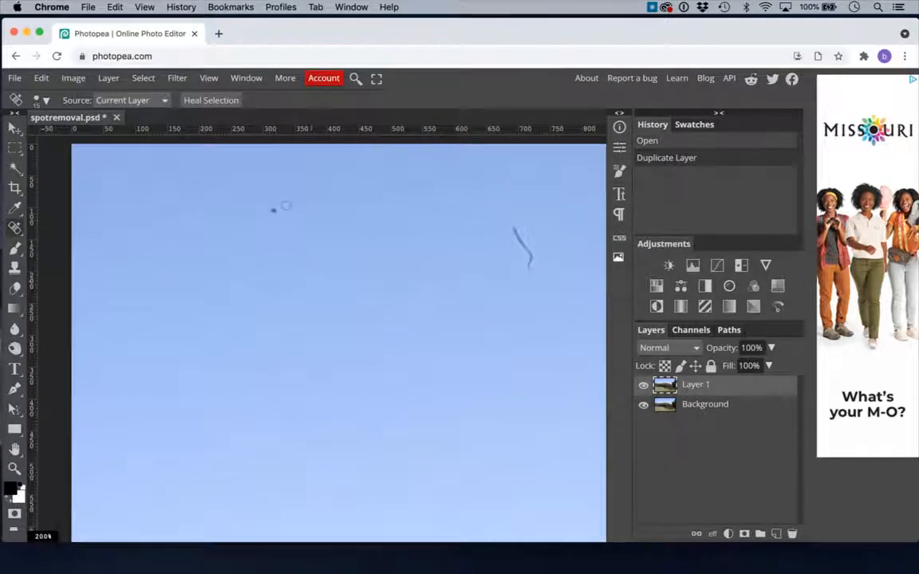
Step: Configure the Spot Healing Brush with Current Layer as the source and 50% hardness
right_click(16, 228)
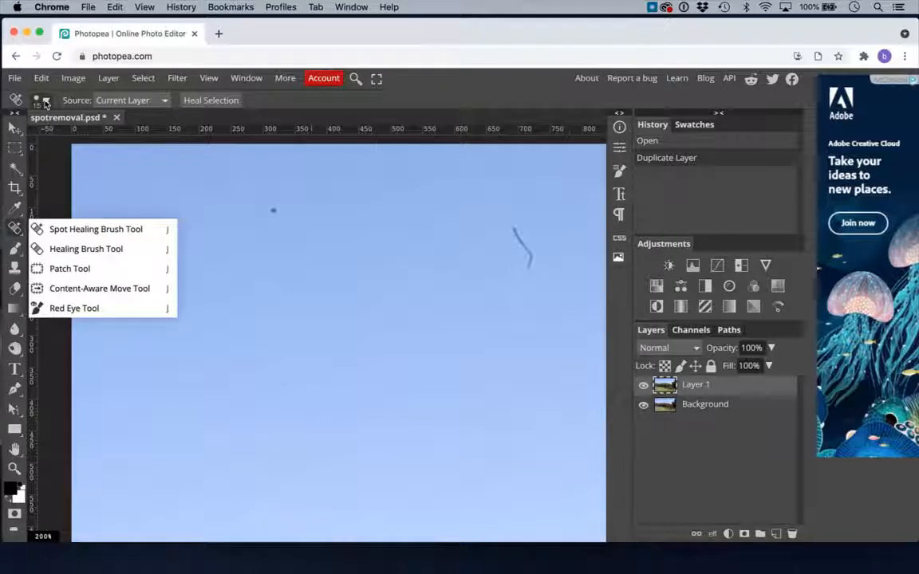
click(163, 101)
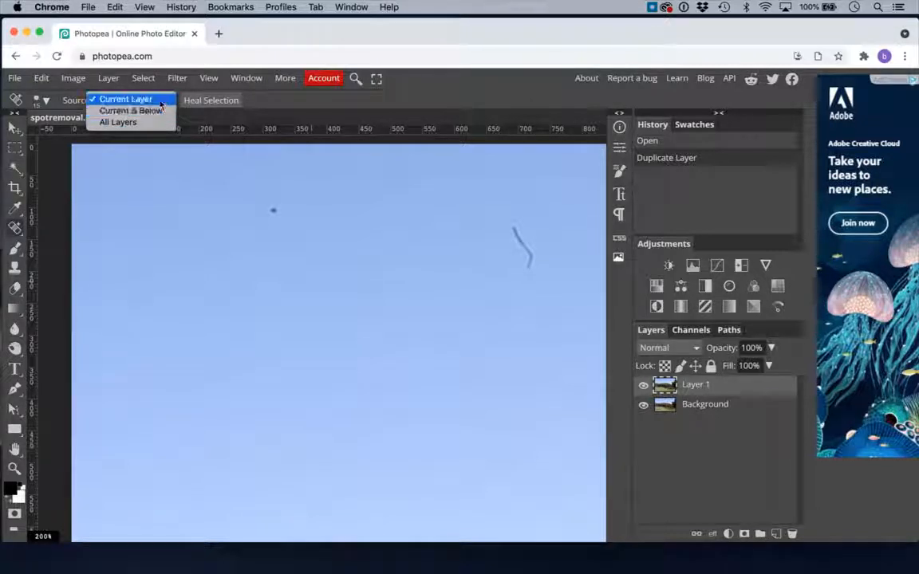
click(153, 99)
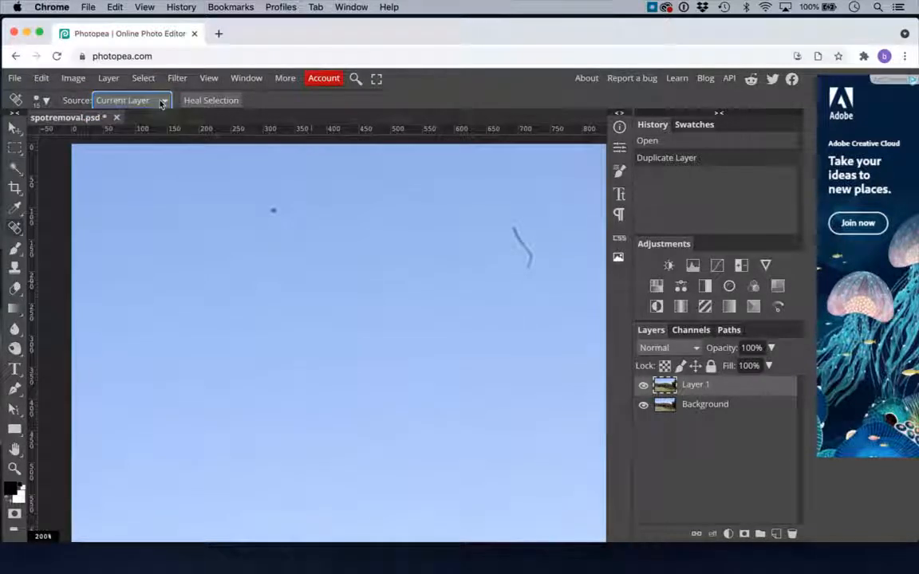
click(214, 101)
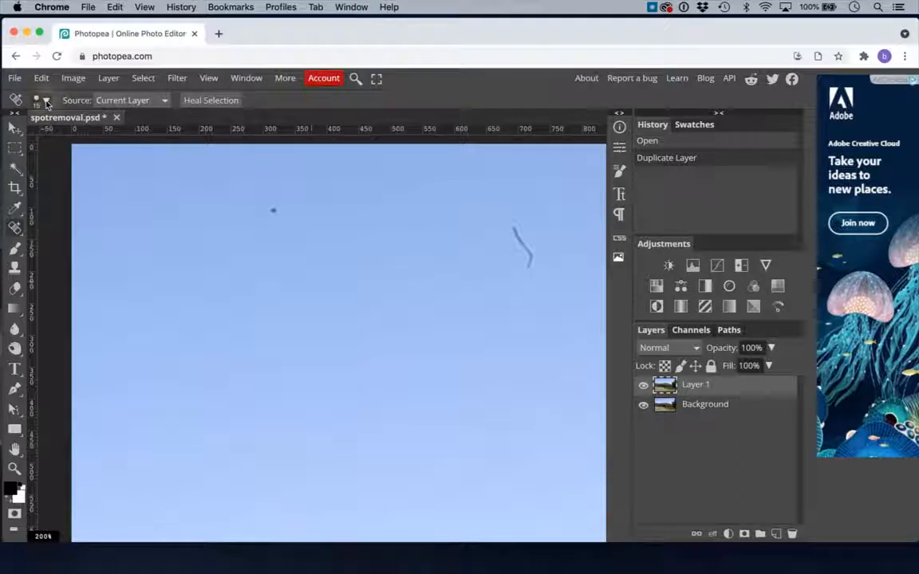
click(45, 103)
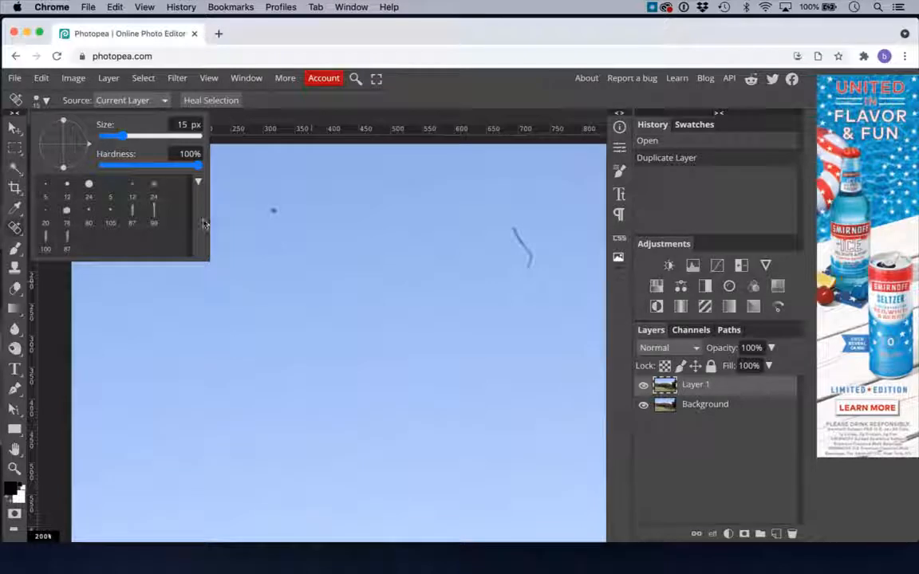
mouse_move(195, 169)
mouse_down()
mouse_move(137, 165)
mouse_move(151, 165)
mouse_up()
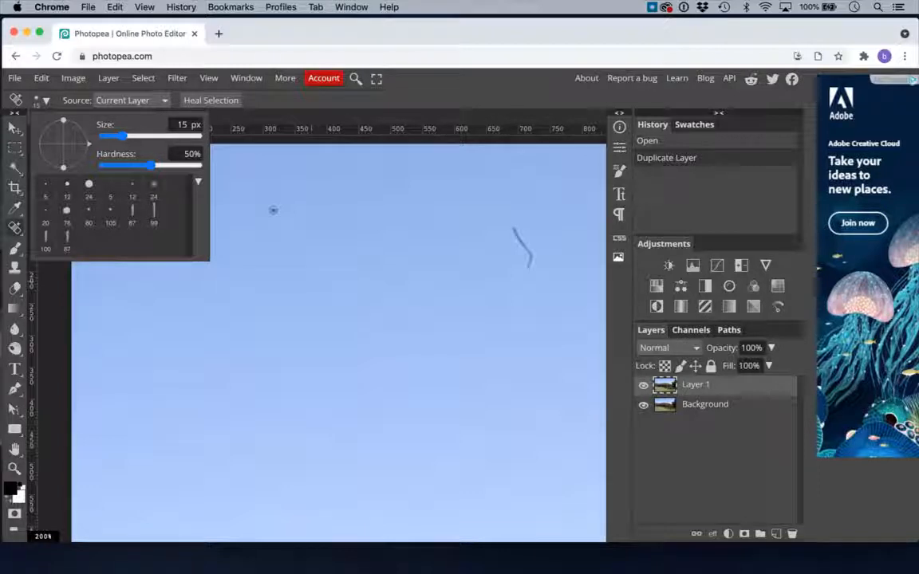
click(152, 166)
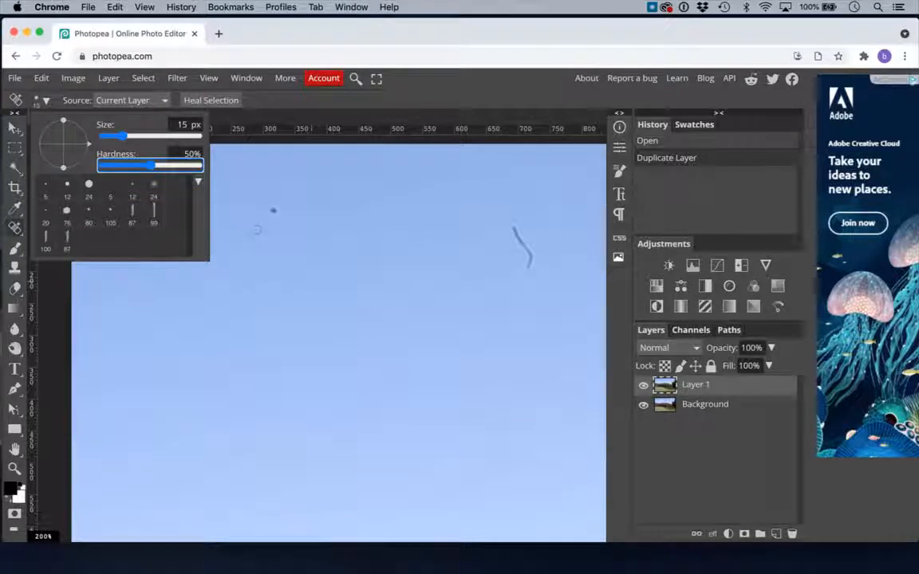
click(266, 104)
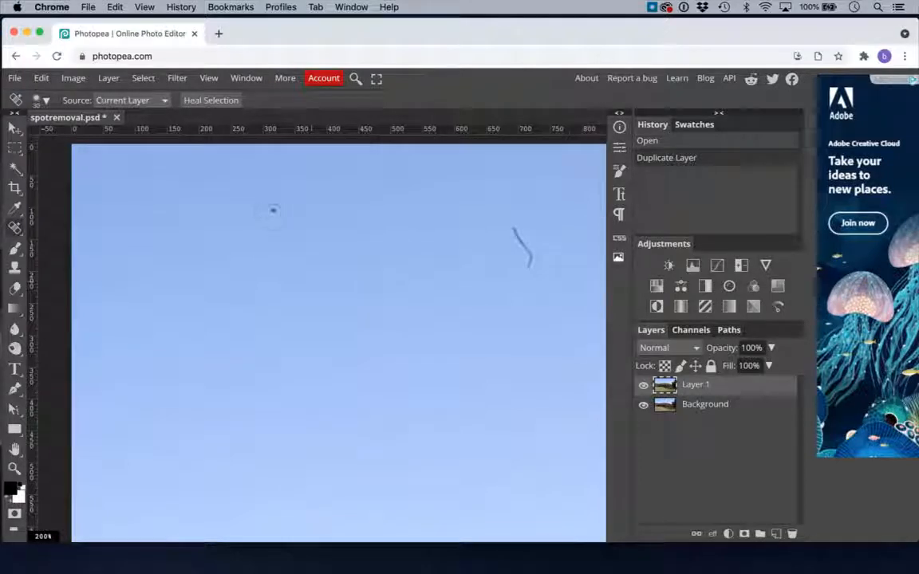
Step: Reduce the brush size to 15 px and heal the dark spot in the upper-left sky
key(bracketleft)
key(bracketleft)
key(bracketleft)
key(bracketleft)
key(bracketleft)
key(bracketleft)
key(bracketleft)
key(bracketleft)
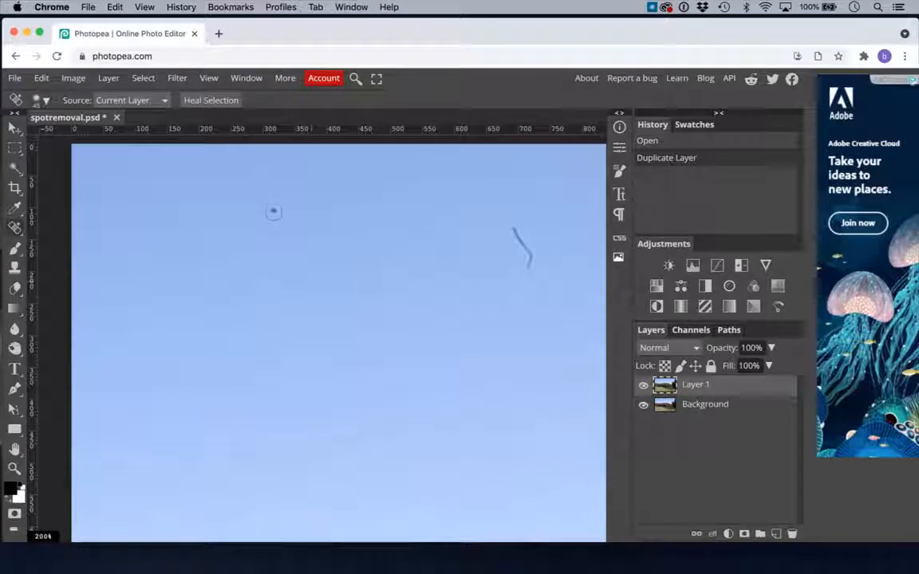
key(bracketleft)
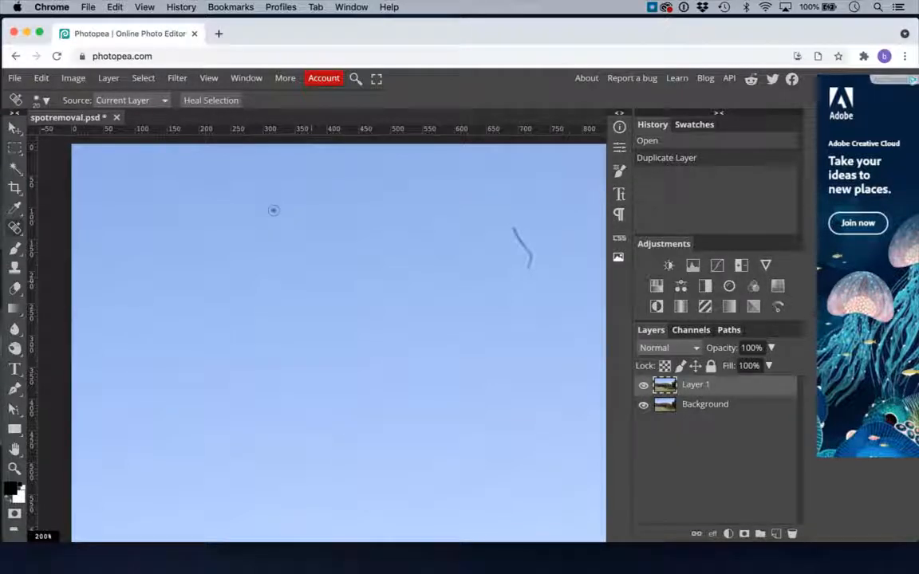
key(bracketleft)
click(274, 210)
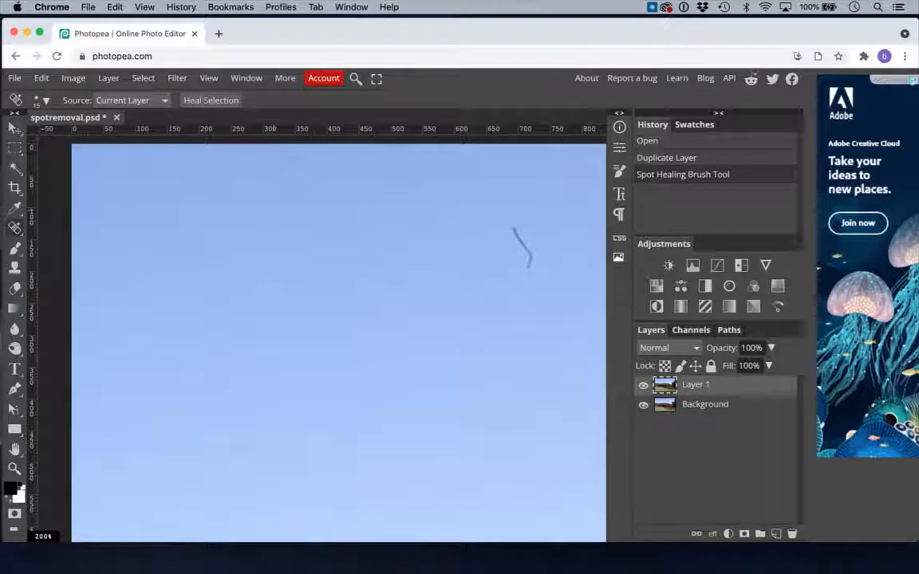
Step: Heal sky areas beside the removed spot and paint out the thin curved line with the Spot Healing Brush
click(312, 195)
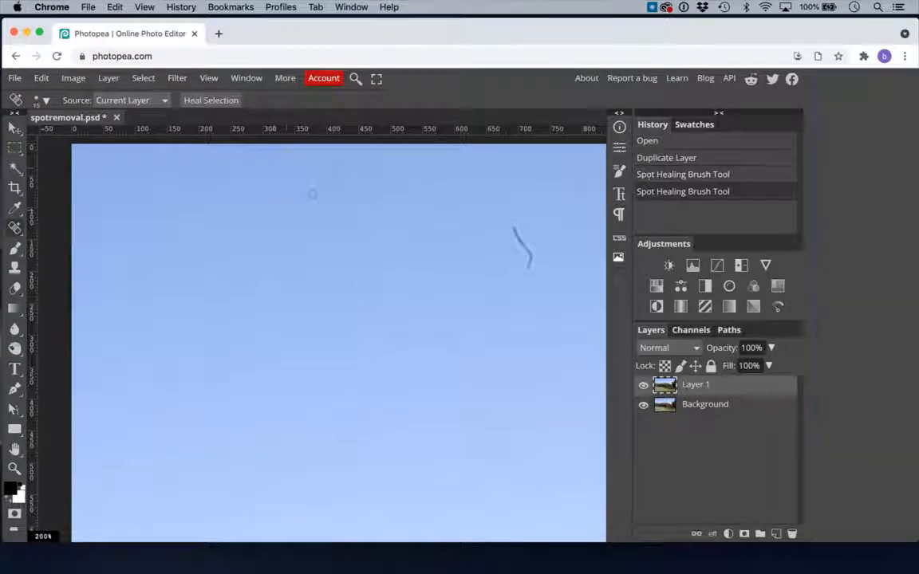
click(314, 199)
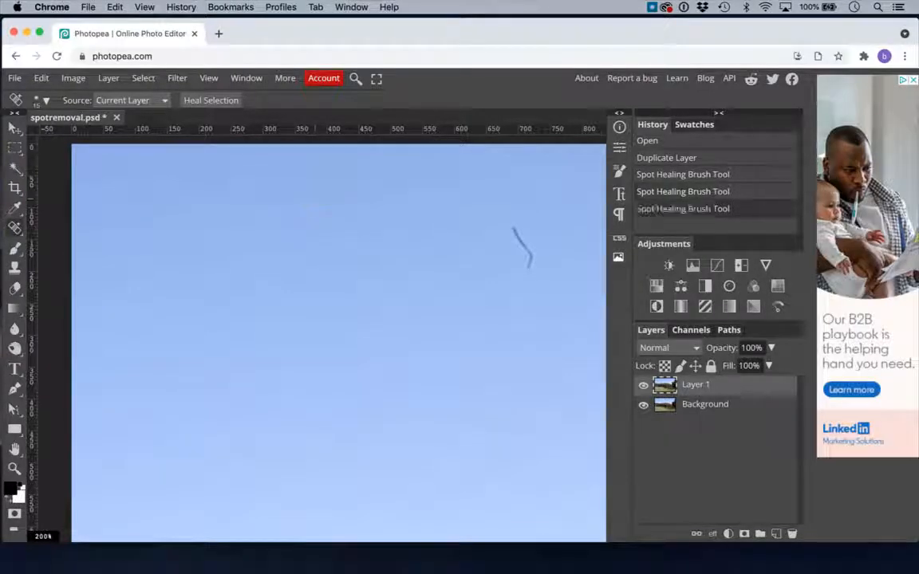
click(391, 186)
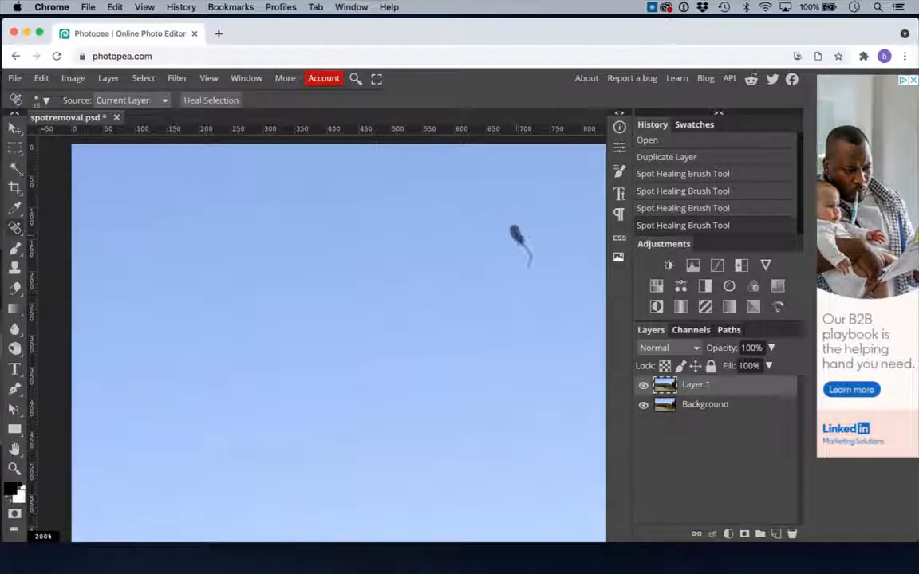
drag(515, 231, 528, 263)
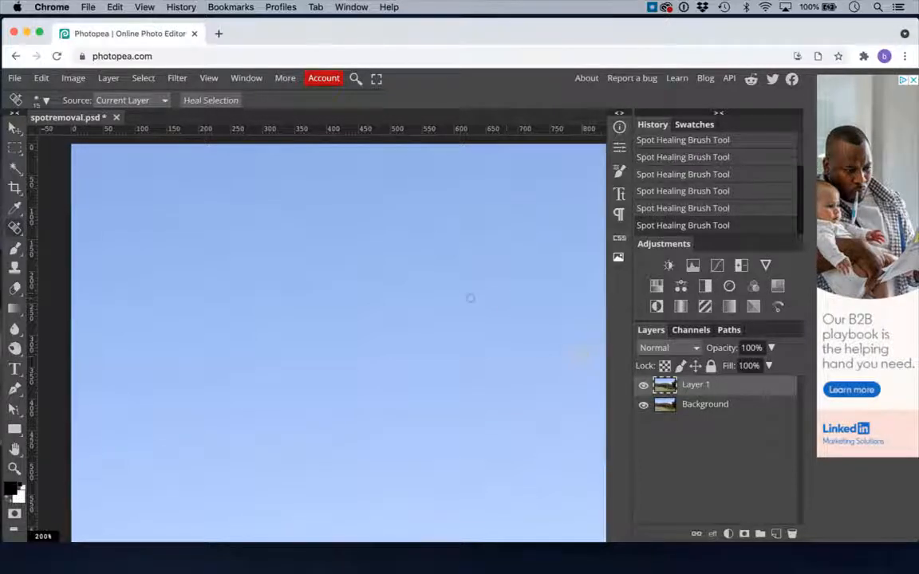
Step: Heal the small faint spots in the middle of the sky, above and beside the hilltop tower
scroll(470, 297, right, 5)
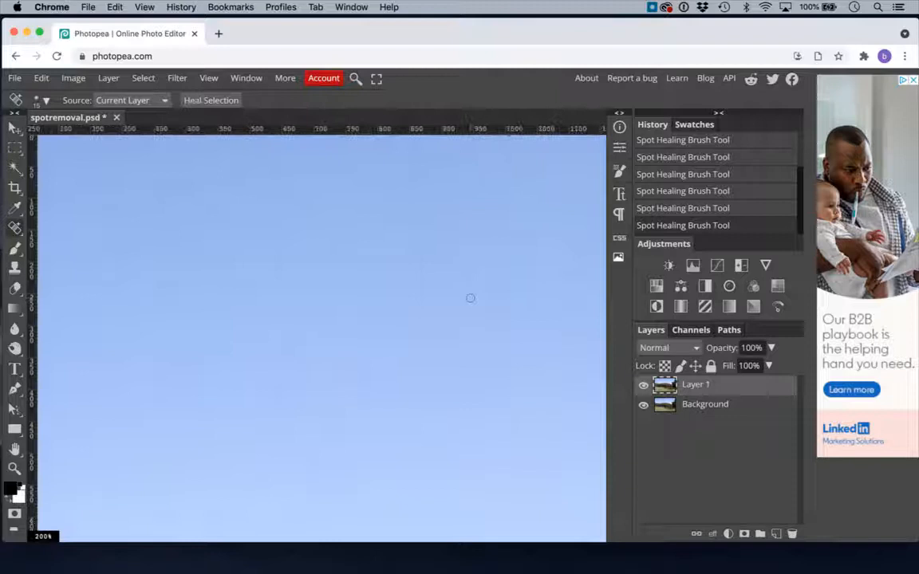
scroll(470, 297, right, 3)
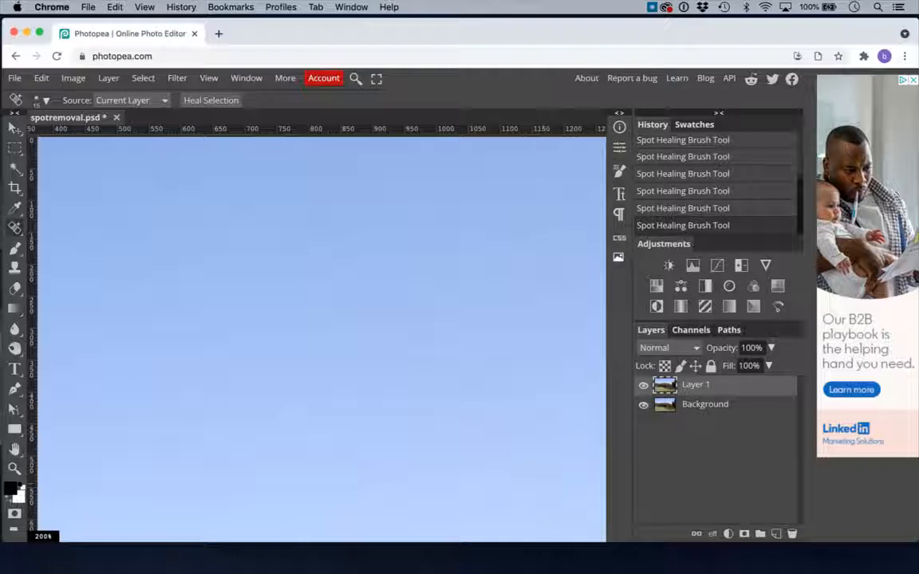
scroll(354, 402, right, 5)
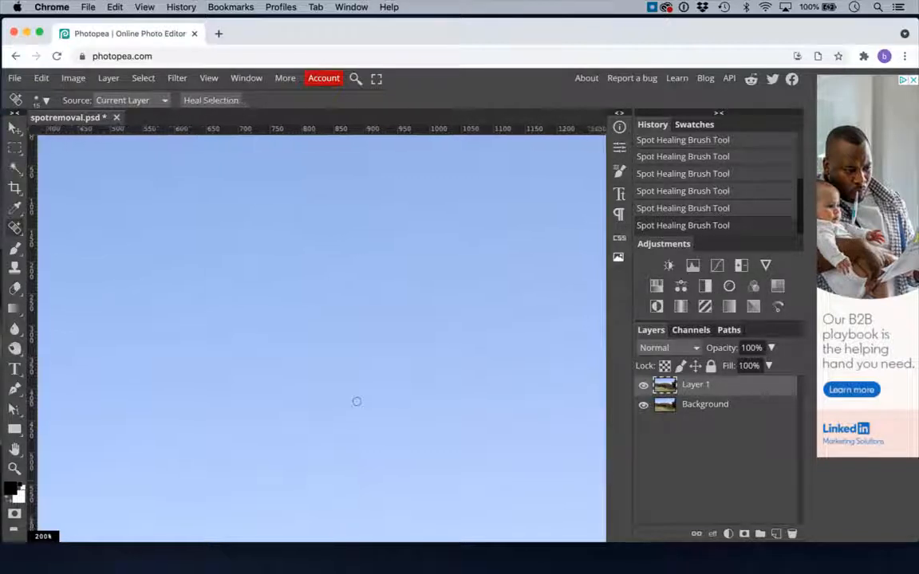
scroll(356, 401, right, 6)
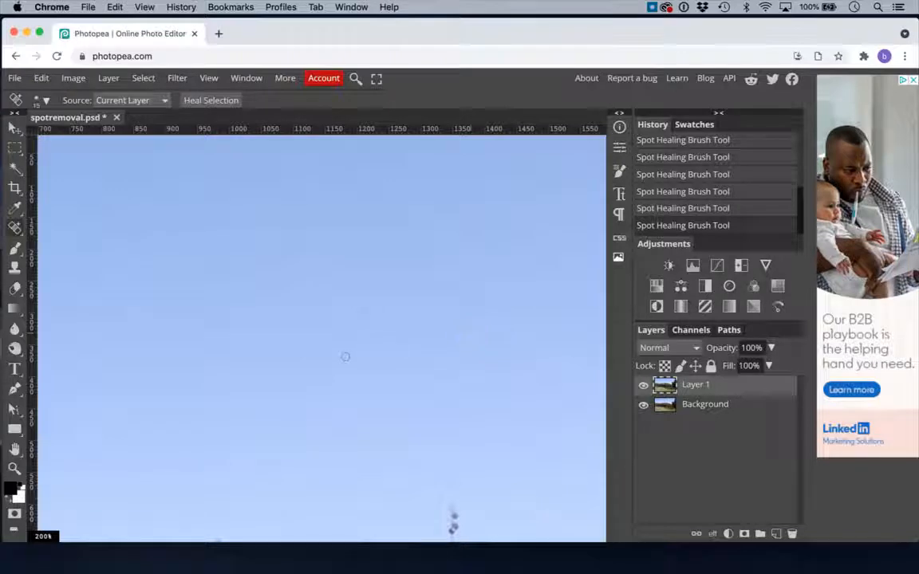
scroll(333, 359, right, 3)
scroll(333, 360, right, 10)
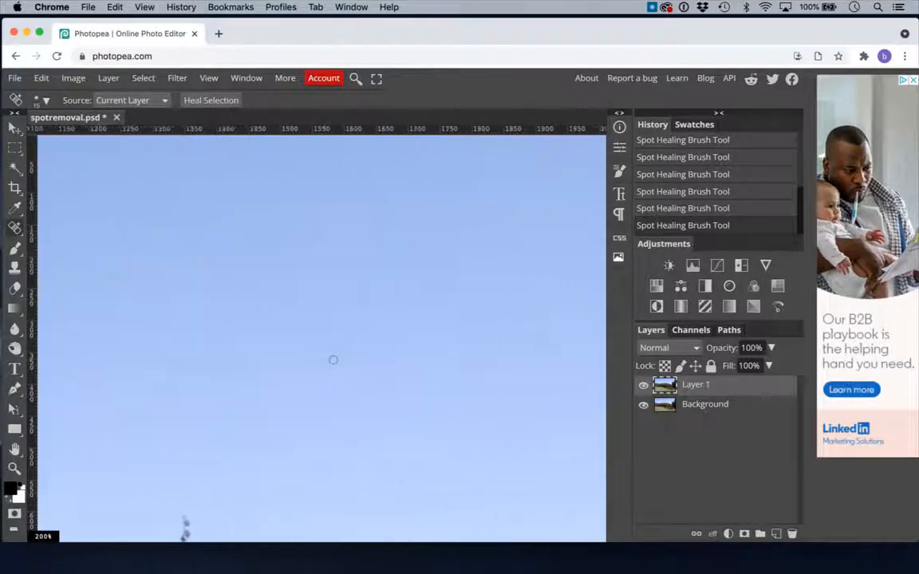
scroll(334, 362, right, 1)
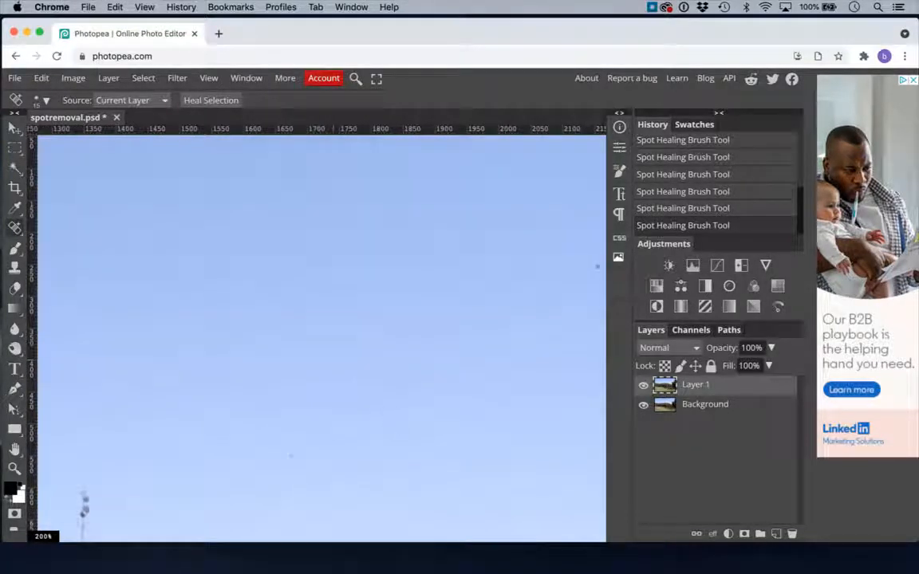
click(290, 456)
click(280, 447)
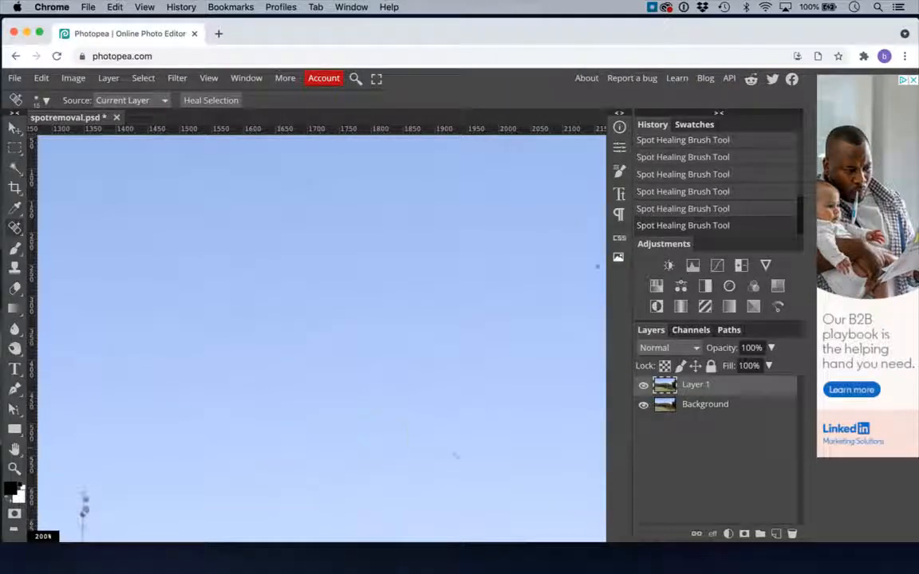
click(454, 457)
click(491, 430)
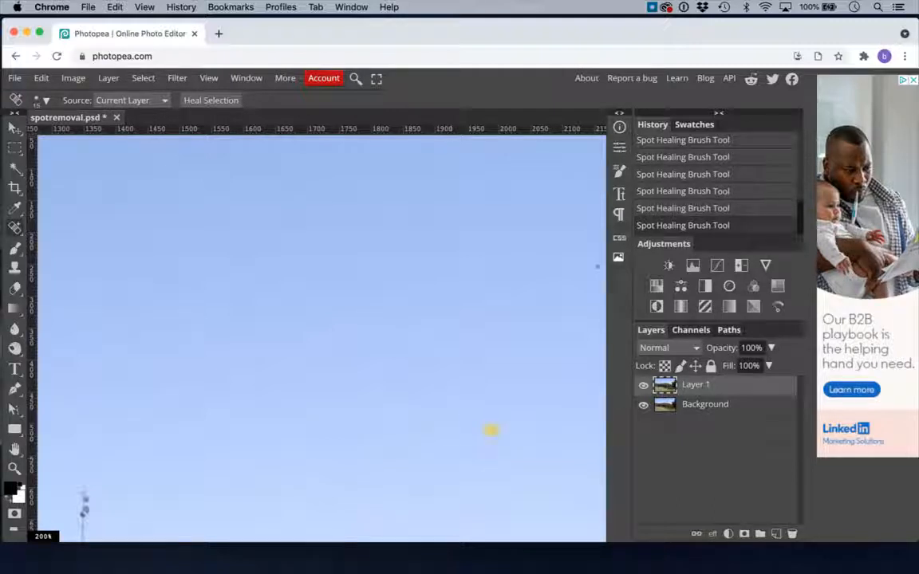
click(389, 435)
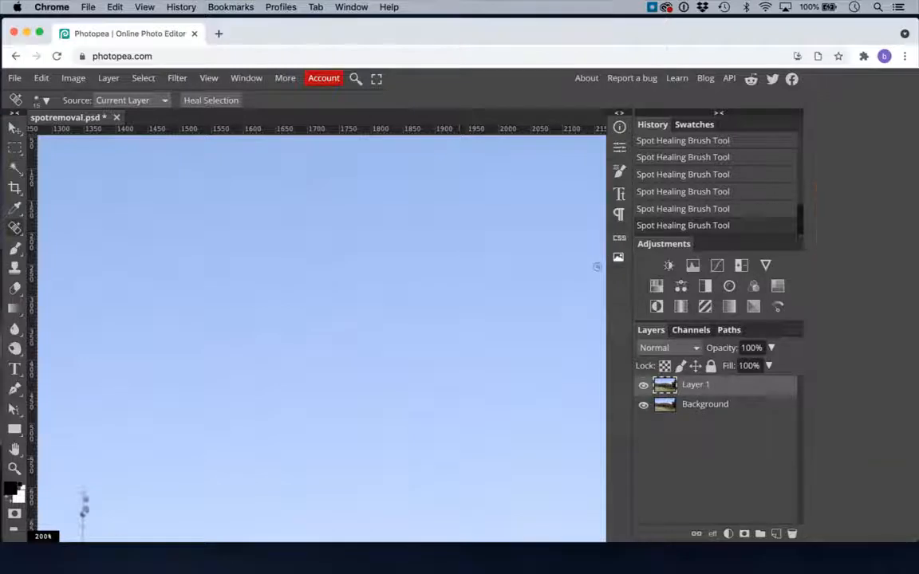
Step: Heal the faint spot in the sky to the right of the dark bird with the Spot Healing Brush
scroll(502, 275, right, 5)
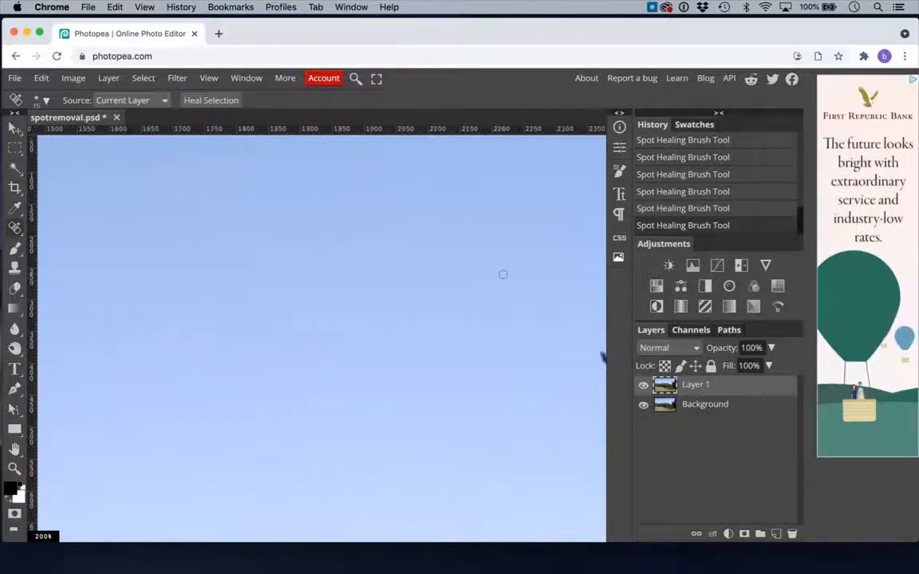
scroll(502, 274, right, 5)
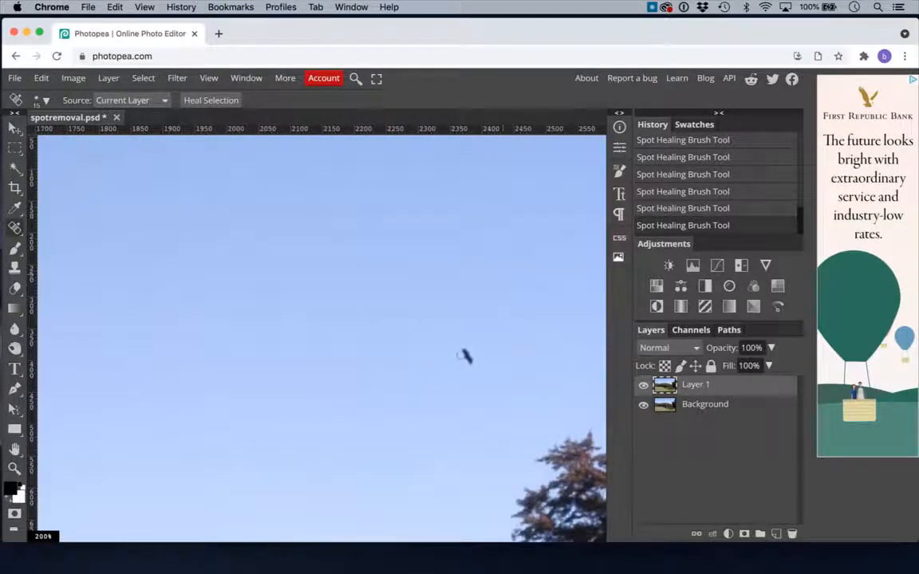
scroll(460, 355, right, 3)
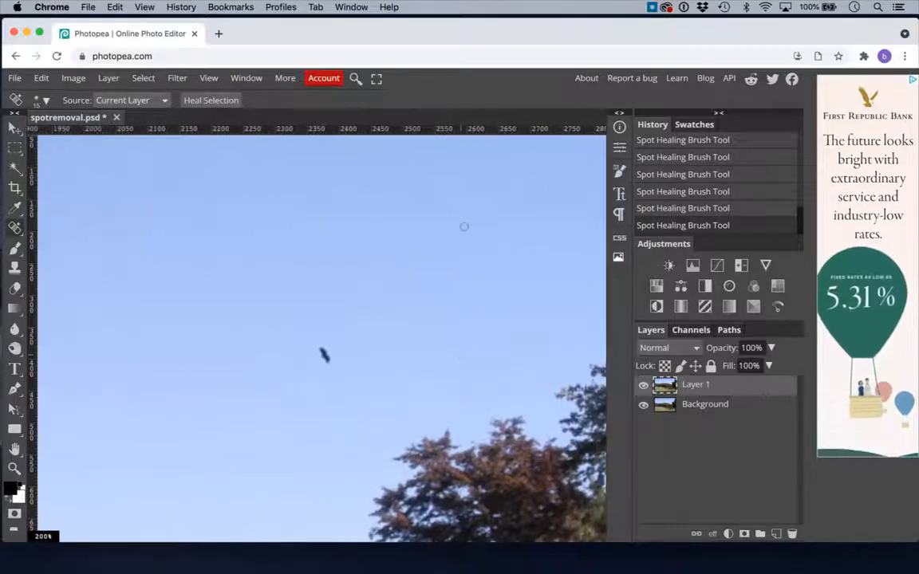
click(469, 252)
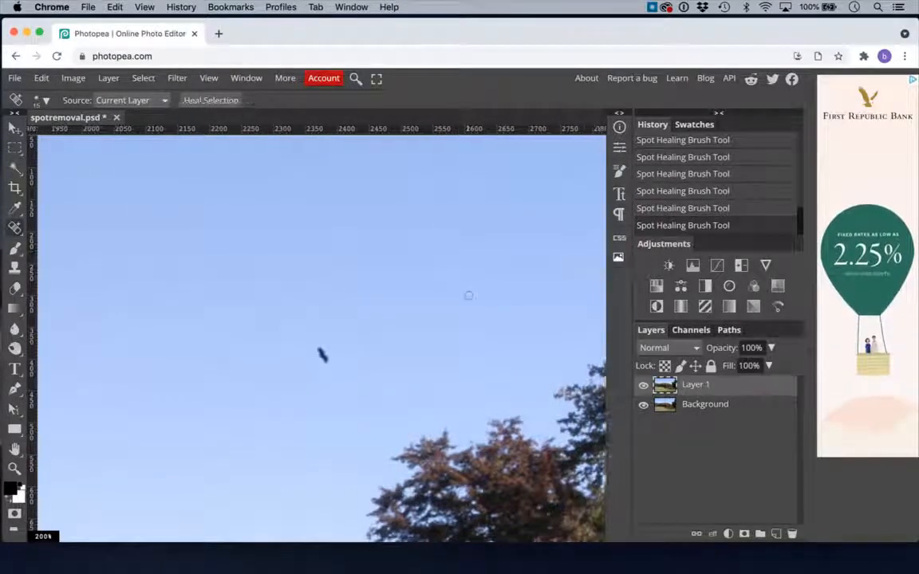
scroll(468, 295, right, 2)
scroll(468, 296, right, 3)
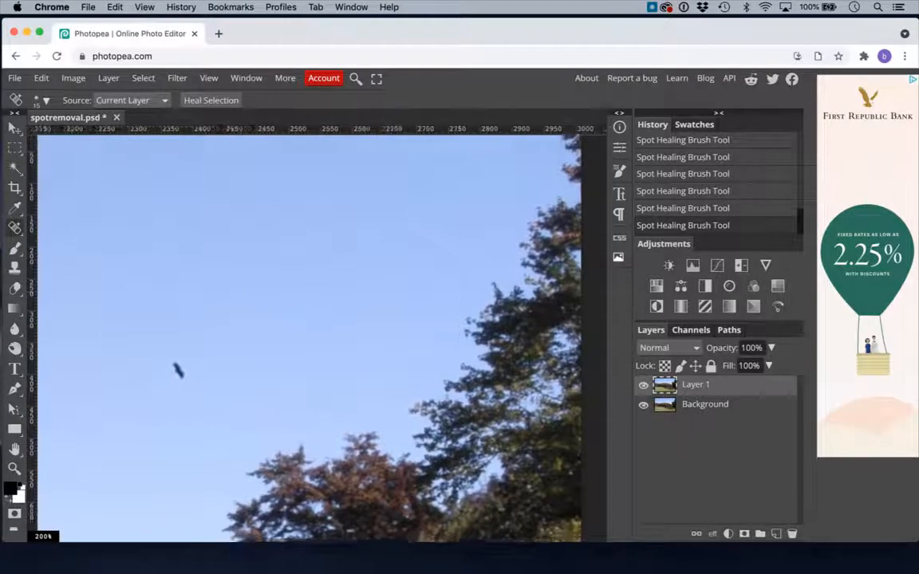
Step: Heal the faint specks in the sky above the hill's right slope, to the left of the small cloud
scroll(468, 296, down, 2)
scroll(468, 295, down, 5)
scroll(468, 296, left, 2)
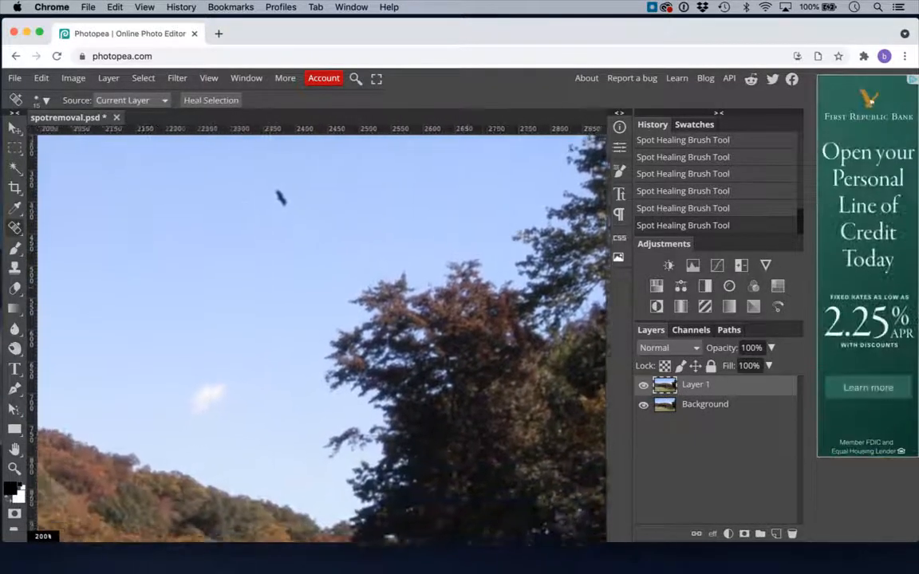
scroll(468, 296, down, 1)
scroll(468, 296, left, 7)
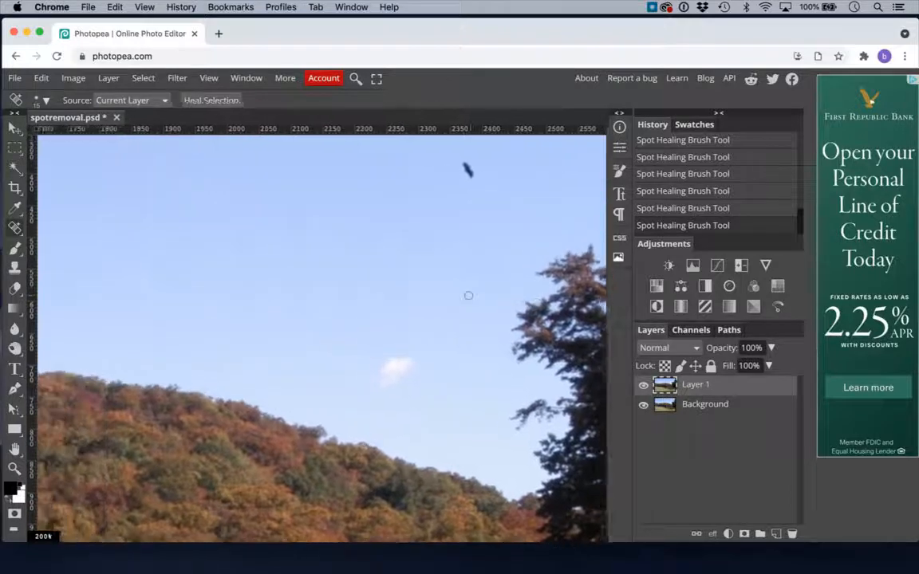
scroll(468, 296, up, 2)
scroll(469, 296, up, 2)
scroll(468, 296, left, 2)
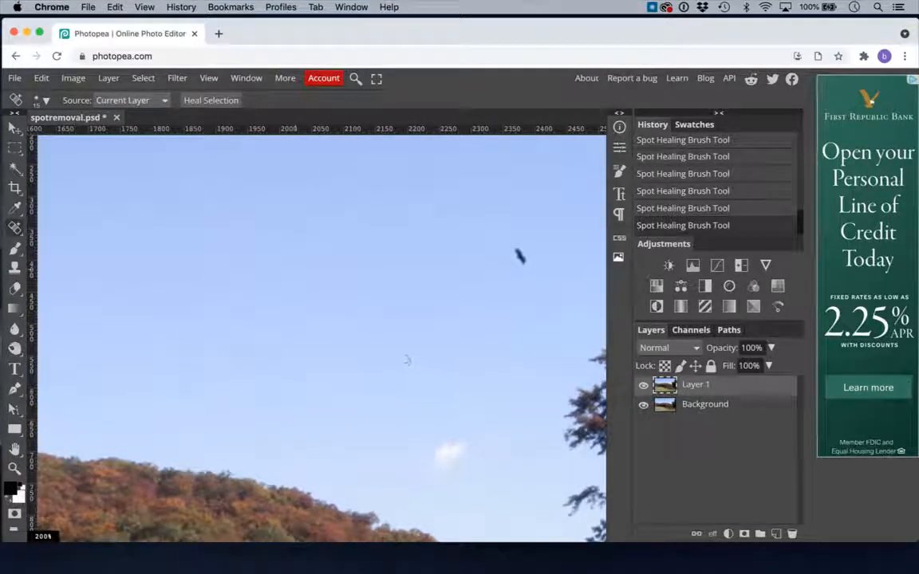
click(401, 356)
click(413, 335)
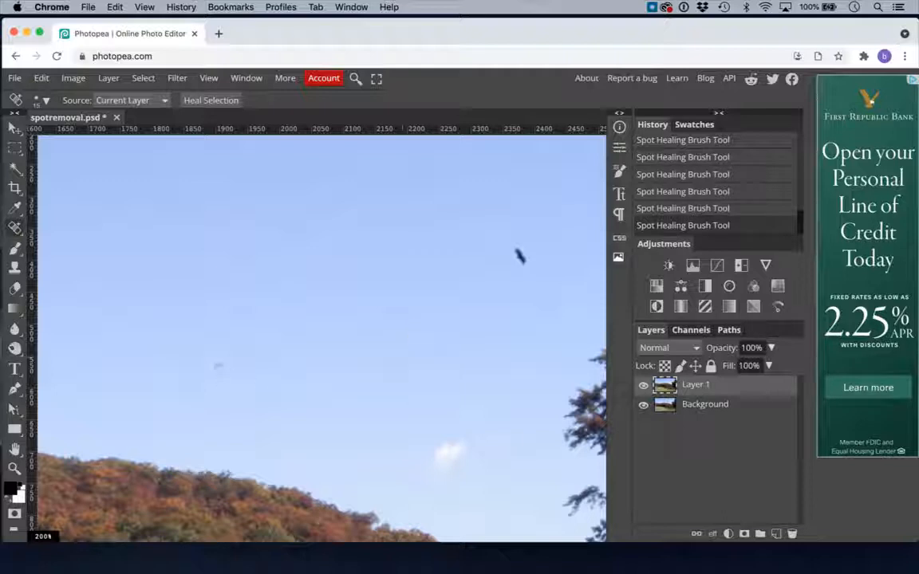
click(236, 356)
click(268, 358)
Step: Heal the faint spot in the sky just above the ridge, left of the hilltop tower
scroll(268, 357, left, 3)
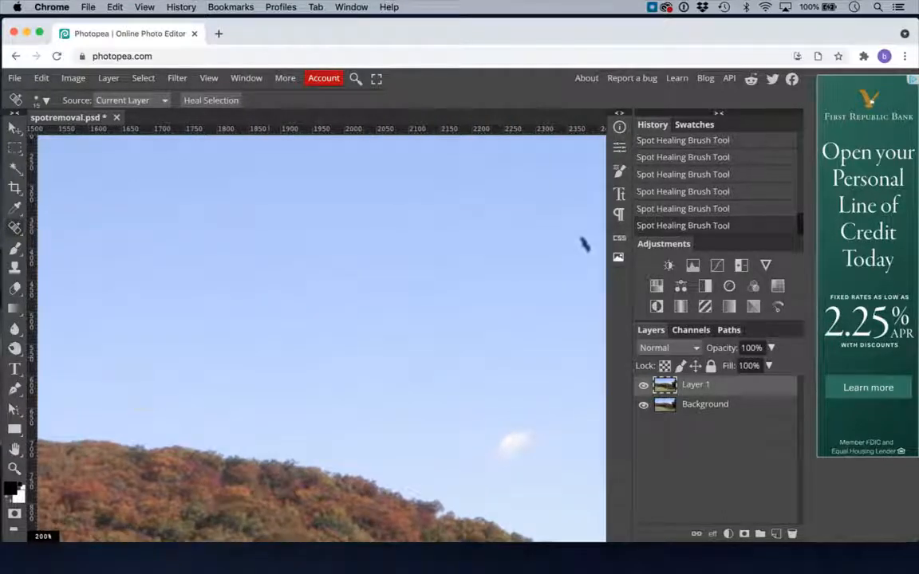
scroll(148, 397, left, 5)
scroll(151, 396, left, 6)
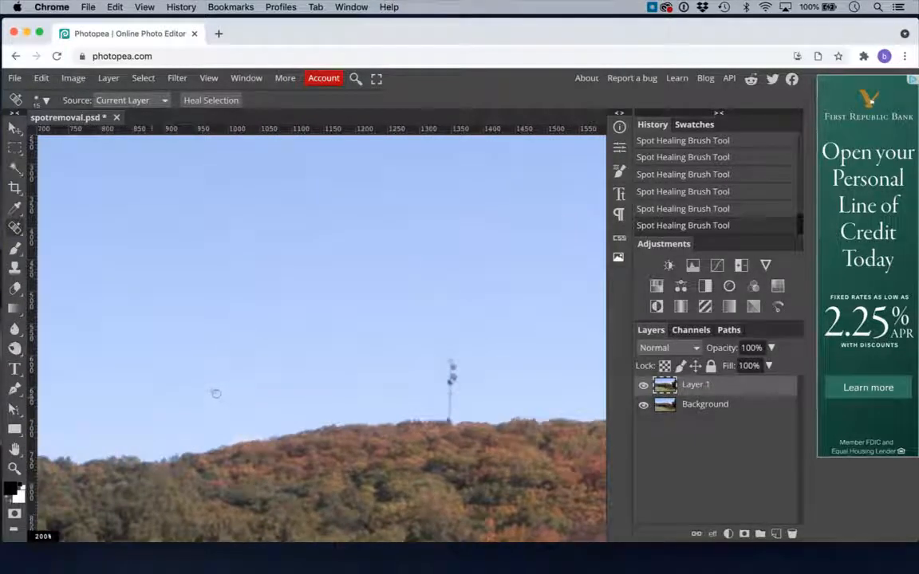
click(215, 393)
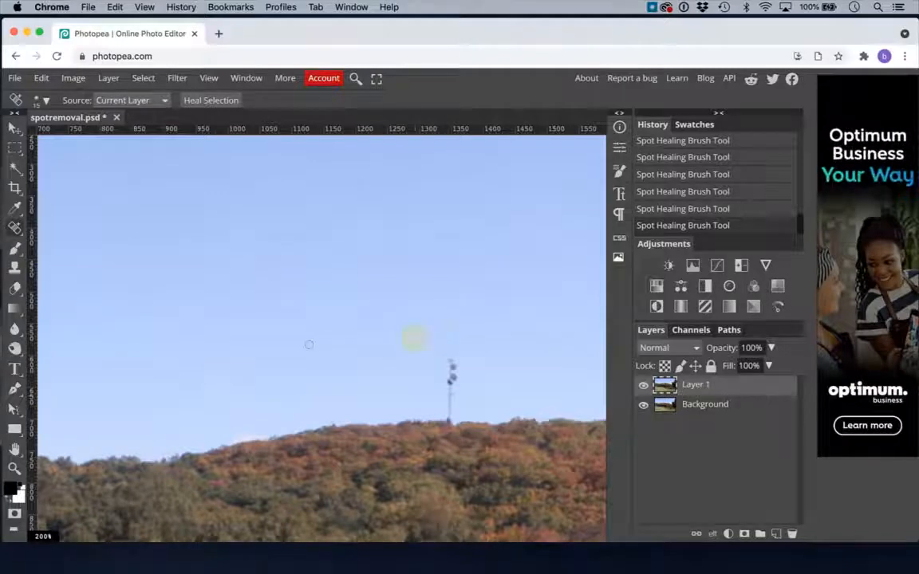
Step: Heal the spot in the sky above the left hills and the dark speck on the far-left ridge
scroll(309, 345, left, 3)
scroll(309, 345, left, 20)
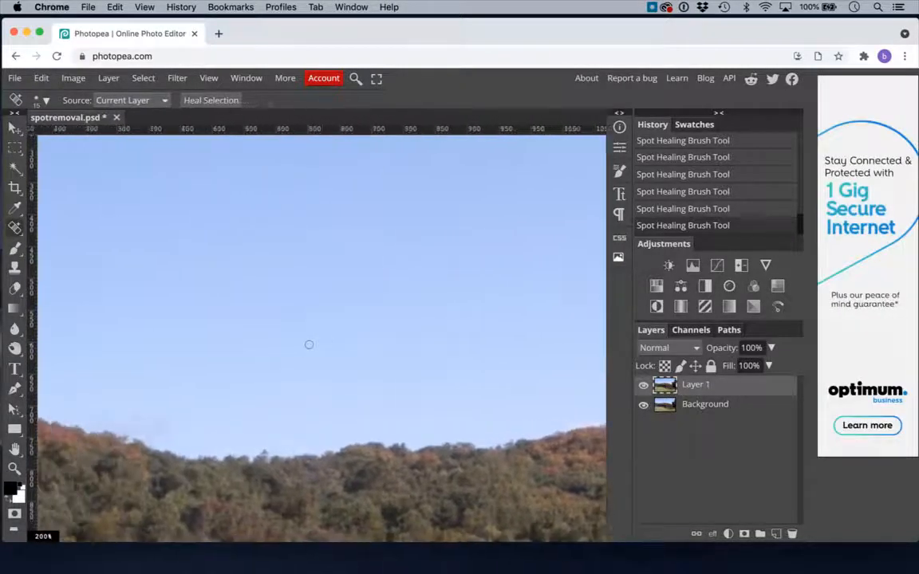
scroll(309, 344, left, 1)
click(230, 308)
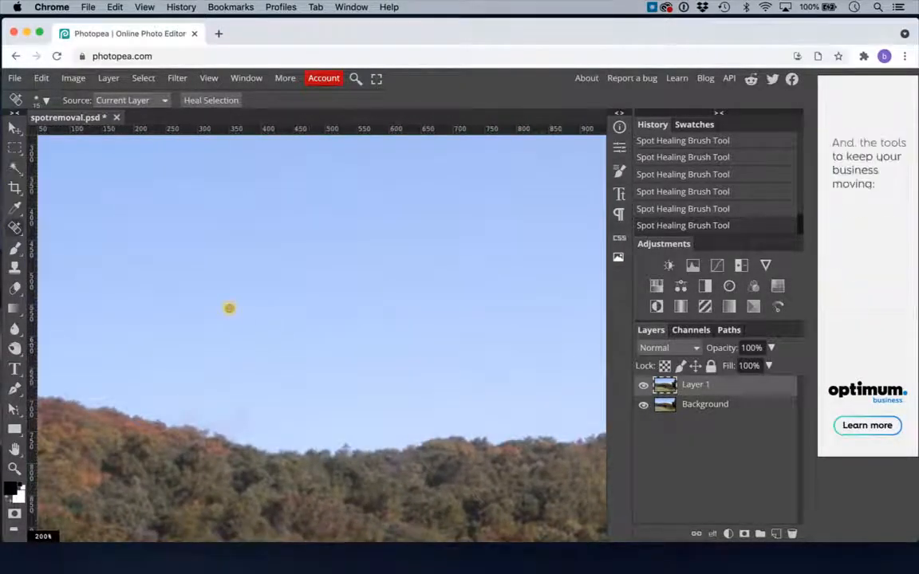
scroll(227, 348, left, 3)
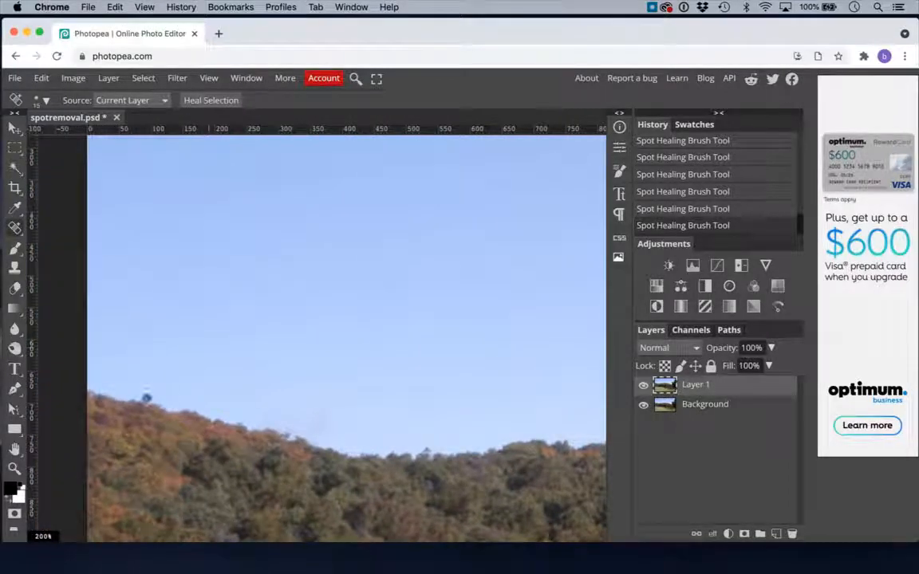
click(133, 392)
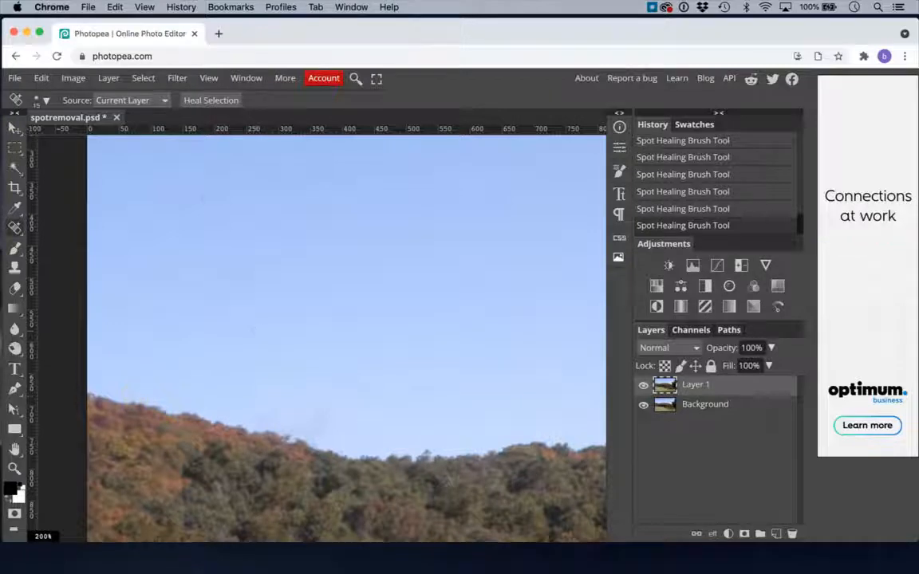
Step: View the whole photo and switch Layer 1 off and on to compare the healed sky with the original
scroll(183, 248, up, 3)
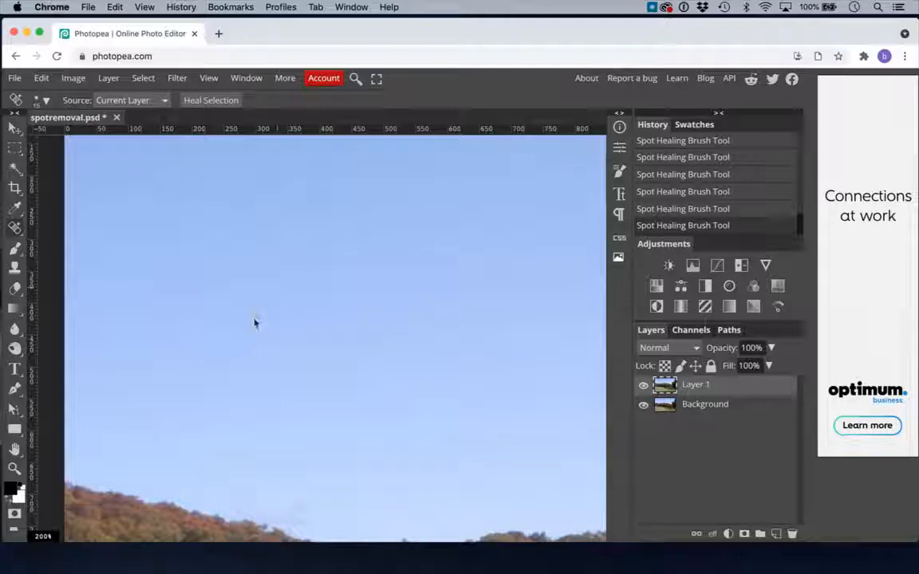
scroll(254, 322, down, 6)
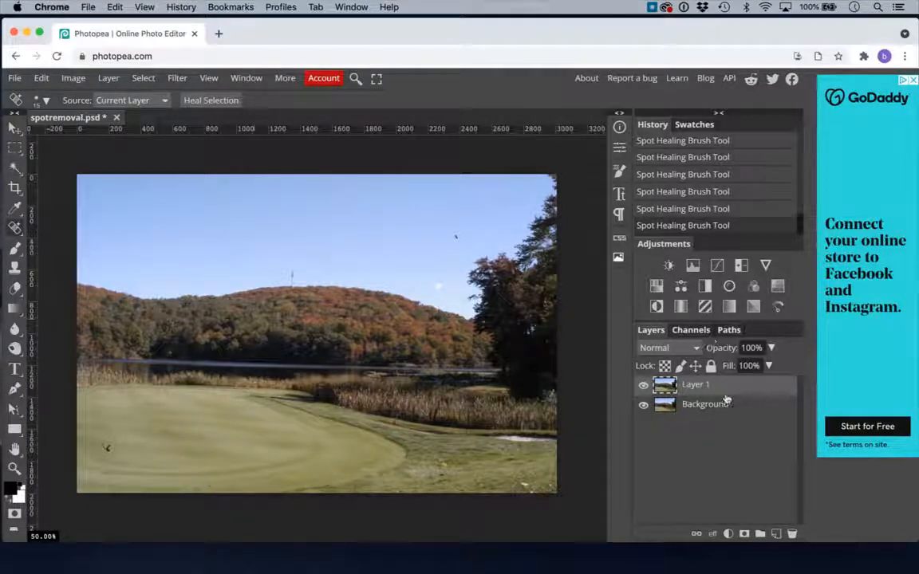
click(642, 387)
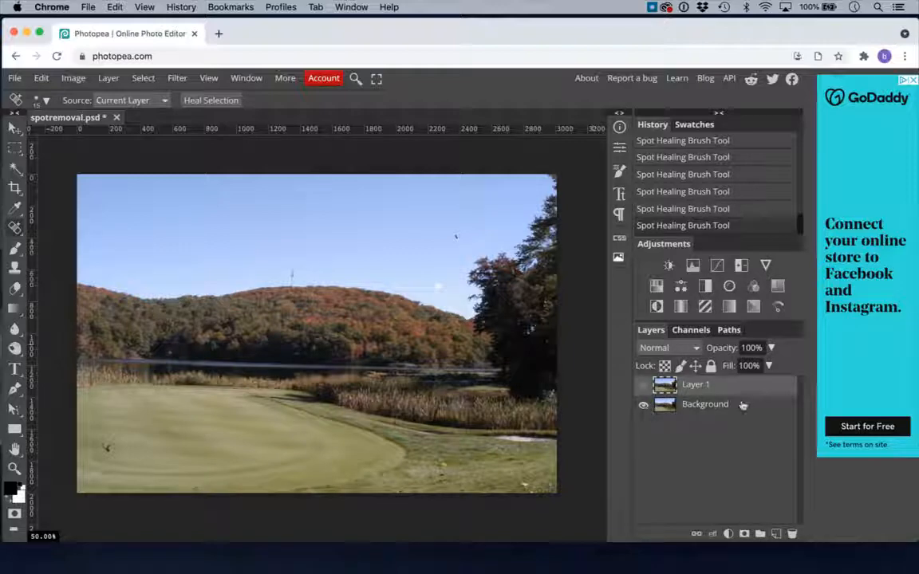
click(643, 387)
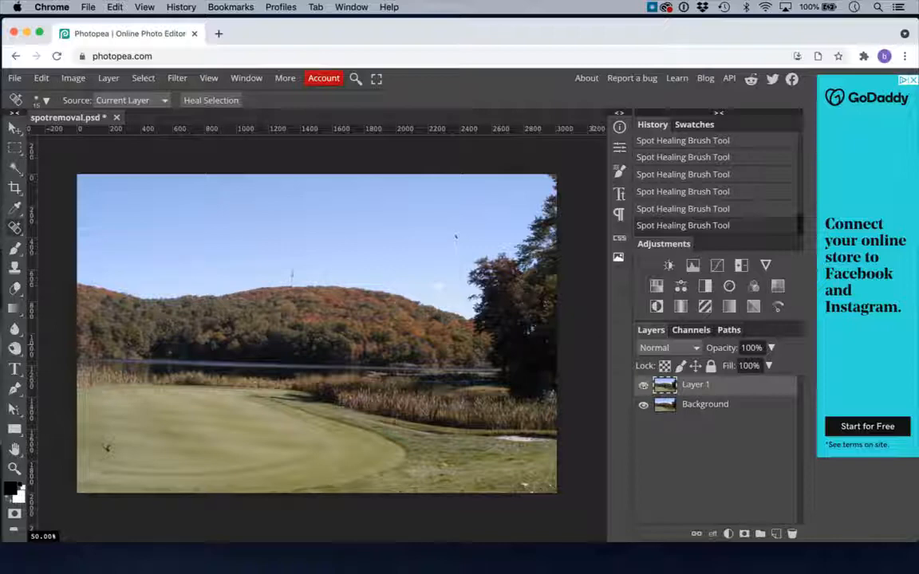
Step: Examine the sky around the small cloud and the hilltop tower at 200% for remaining distractions
key(super+plus)
key(super+plus)
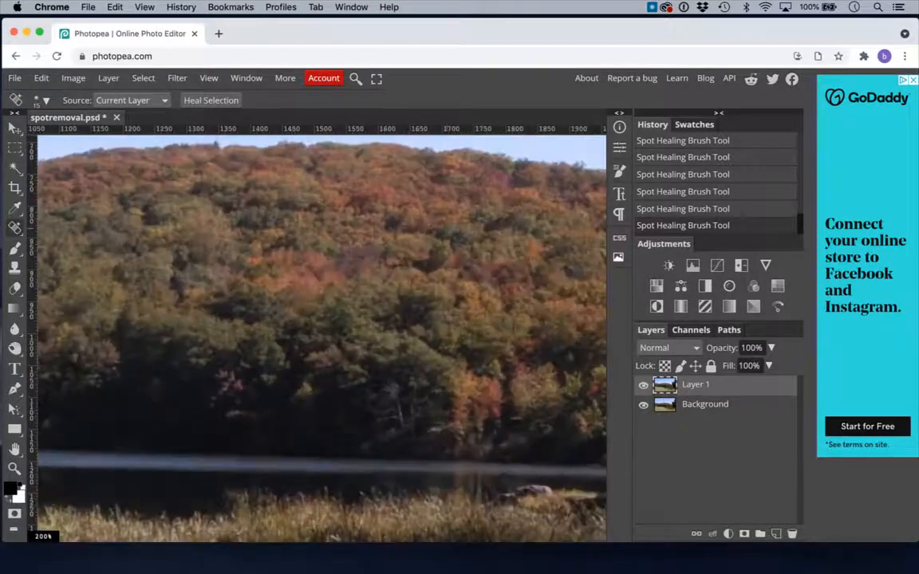
scroll(447, 229, up, 4)
scroll(447, 228, right, 3)
scroll(447, 228, up, 3)
scroll(446, 228, right, 5)
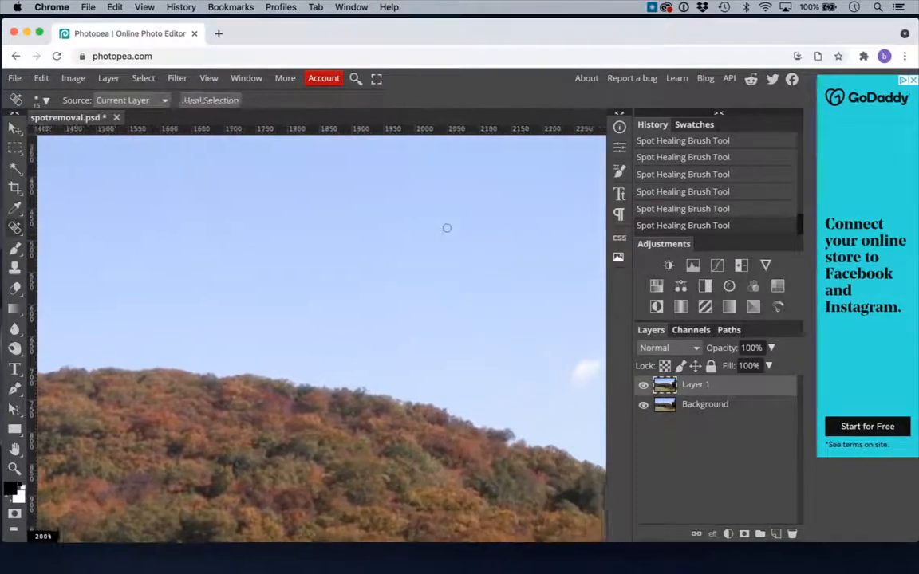
scroll(447, 228, right, 1)
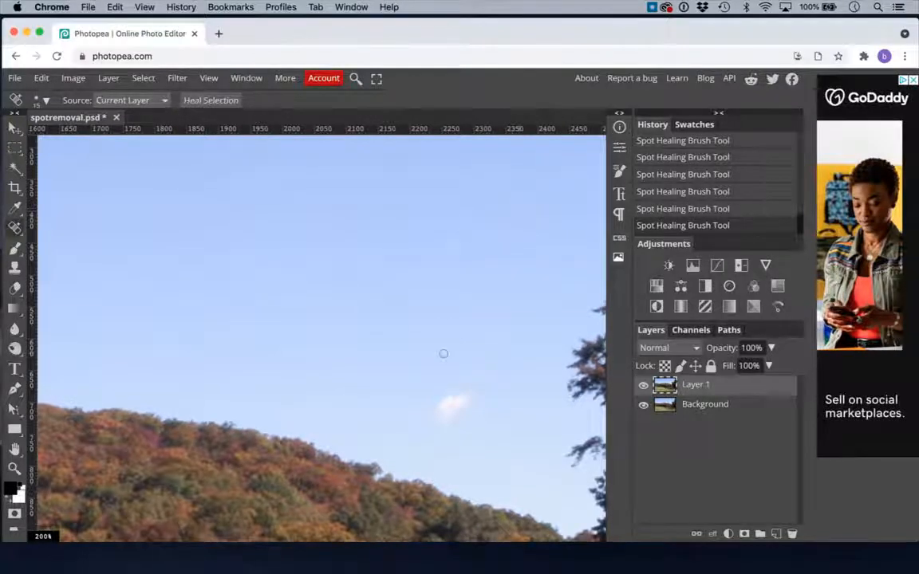
scroll(443, 353, down, 5)
scroll(443, 353, left, 8)
scroll(316, 335, up, 2)
scroll(316, 335, left, 5)
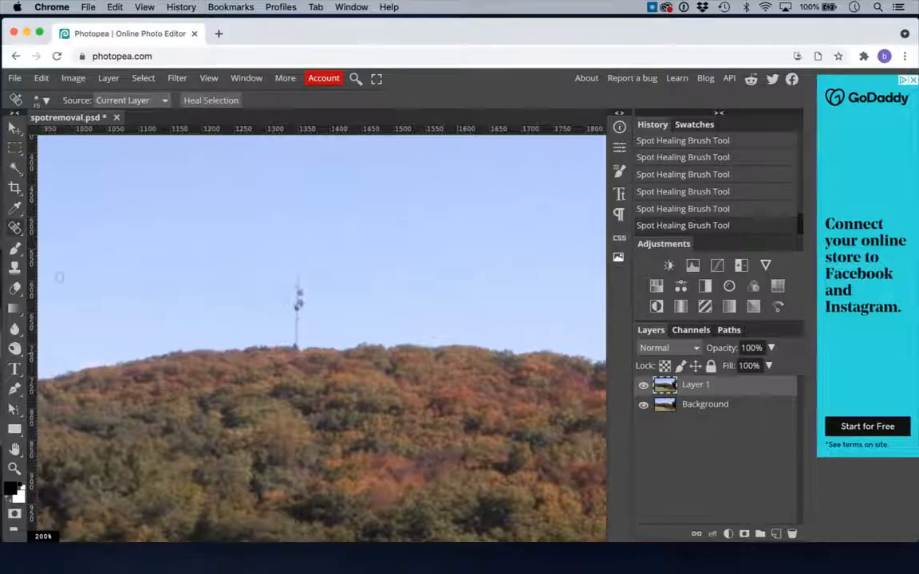
Step: Switch to the Healing Brush Tool and paint out the hilltop tower with adjacent sky
right_click(17, 231)
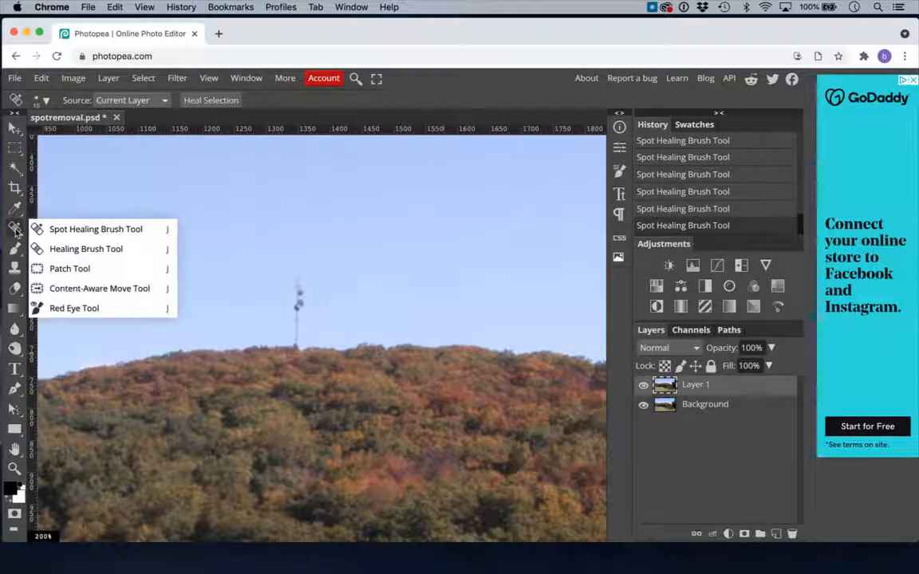
click(74, 250)
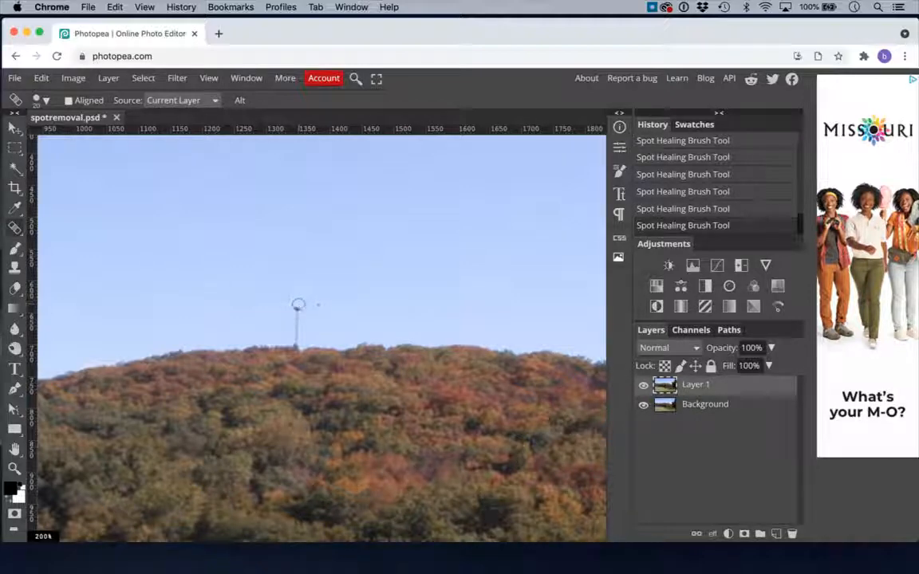
drag(295, 317, 295, 330)
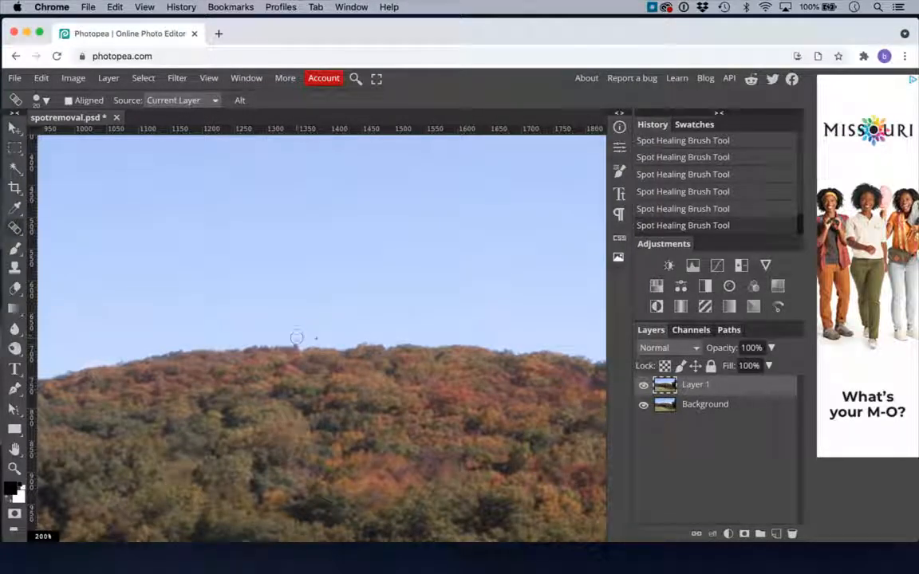
click(296, 339)
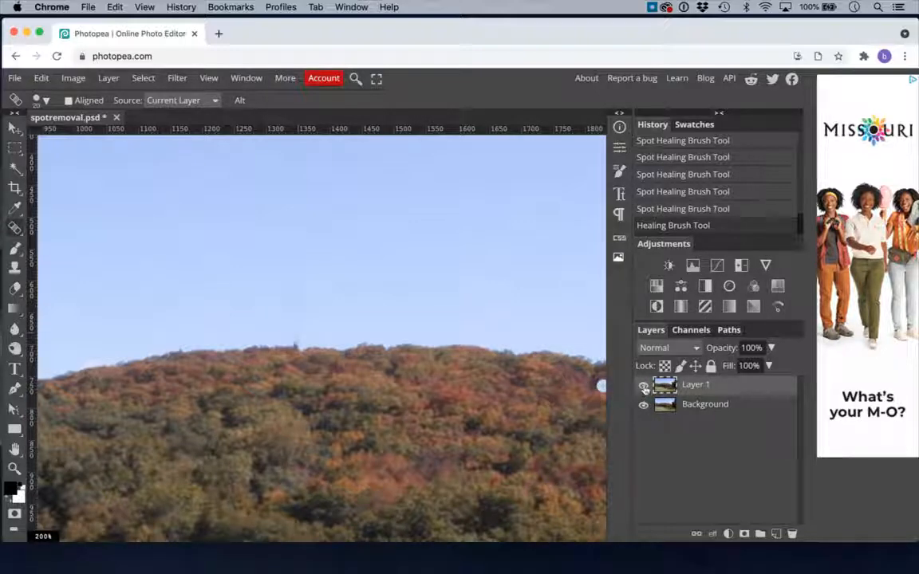
Step: Toggle the visibility of Layer 1 to compare the hilltop before and after the tower removal
click(643, 386)
click(644, 387)
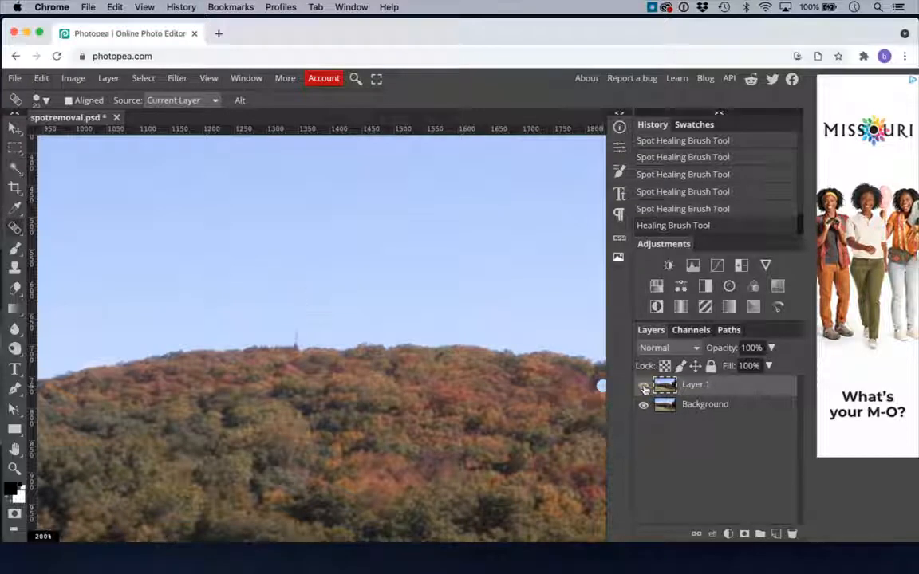
click(644, 387)
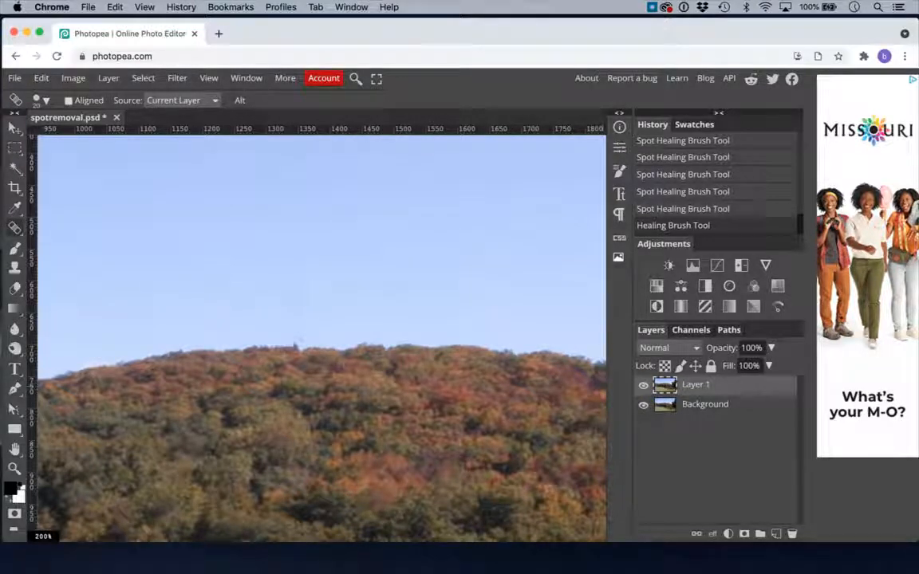
Step: Touch up the remains of the tower's base along the ridge with the Healing Brush and view the whole photo
click(294, 338)
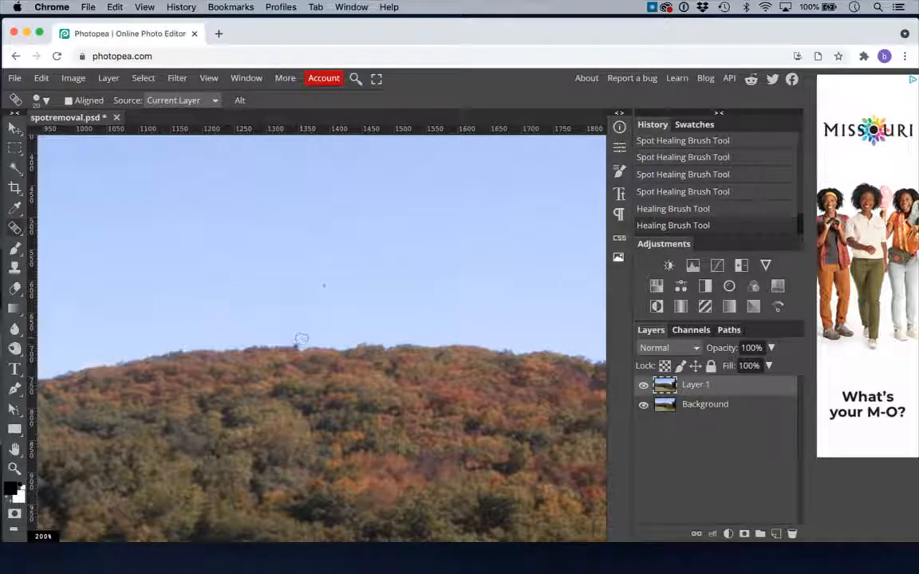
click(294, 336)
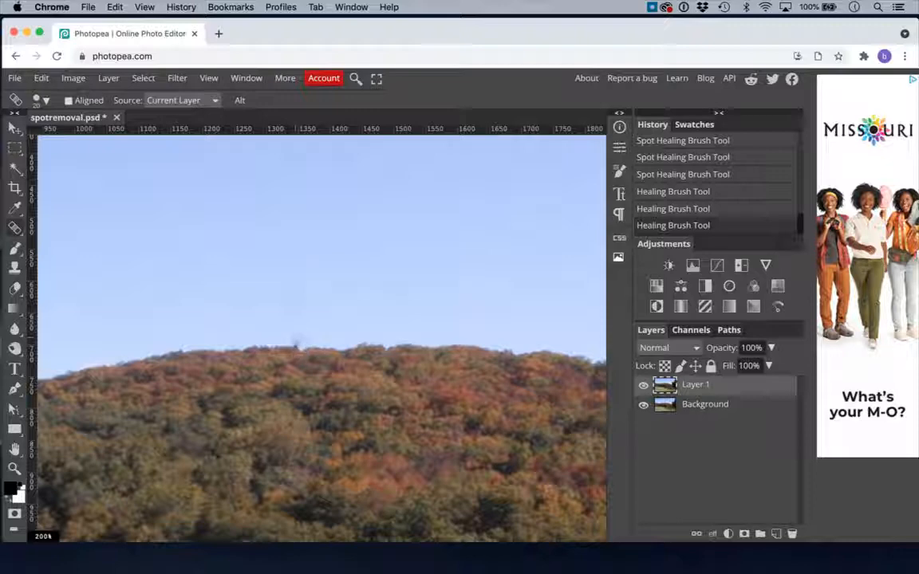
click(296, 338)
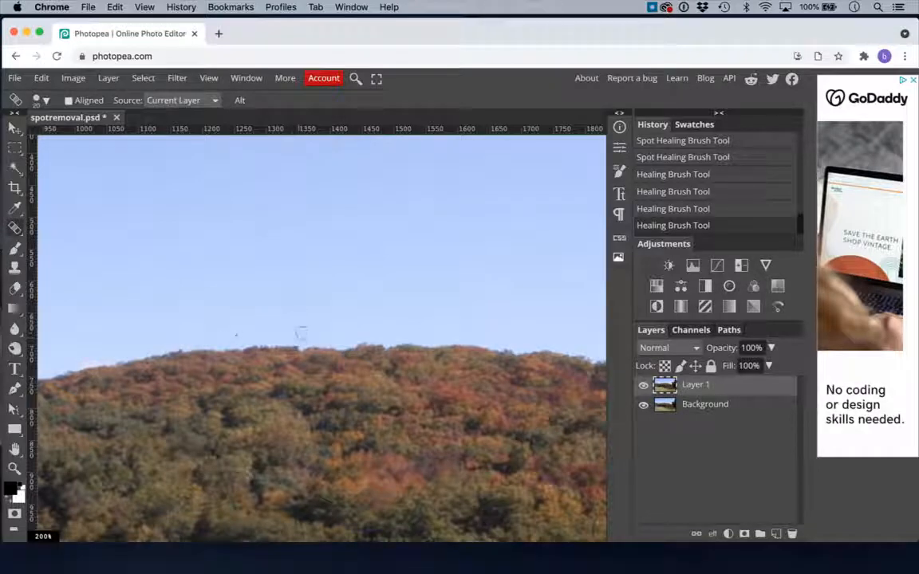
click(287, 325)
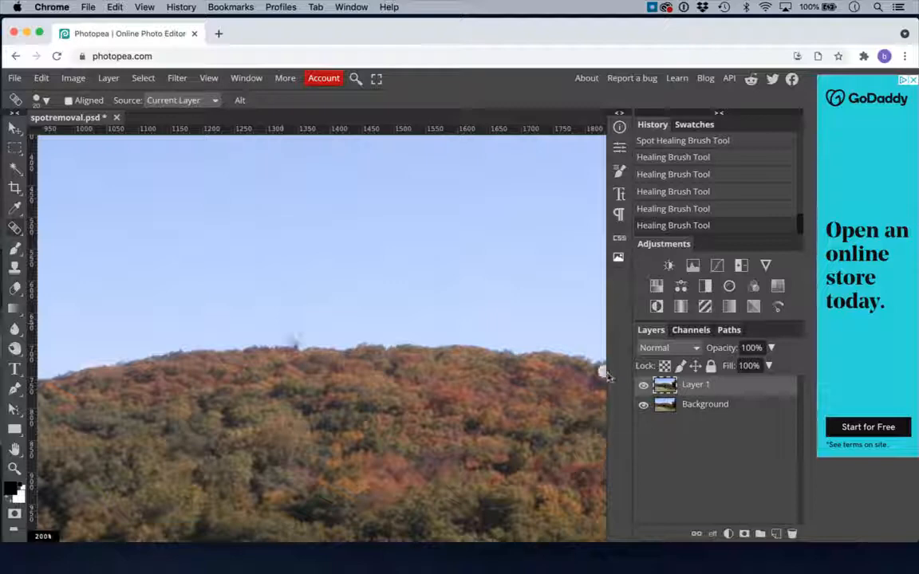
scroll(391, 316, down, 6)
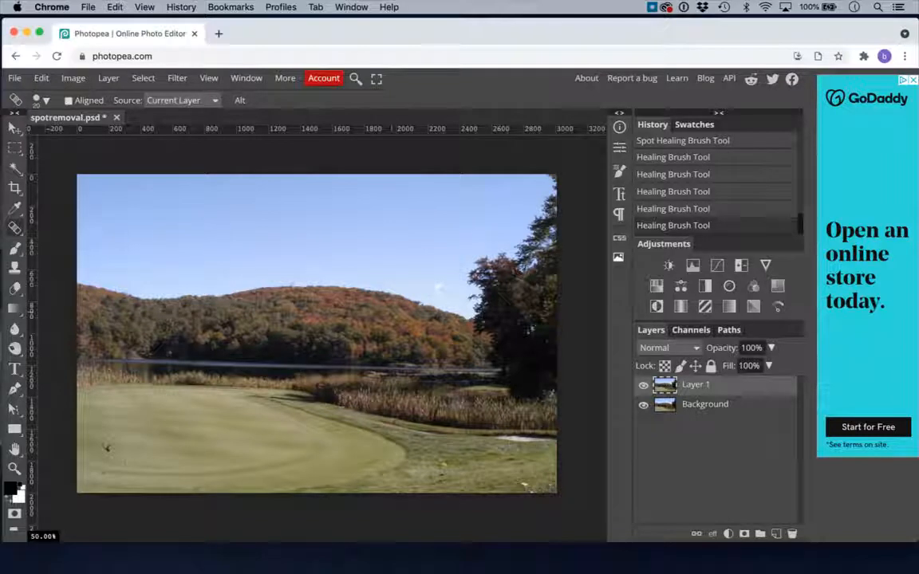
Step: Switch to the Spot Healing Brush Tool and paint out the dark V-shaped mark on the putting green at 200% zoom
key(super+plus)
key(super+plus)
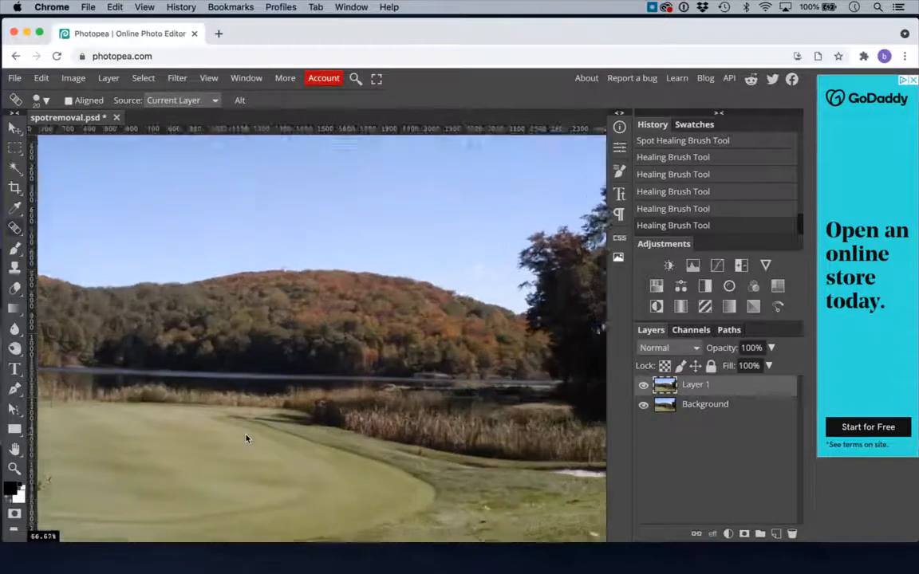
key(super+plus)
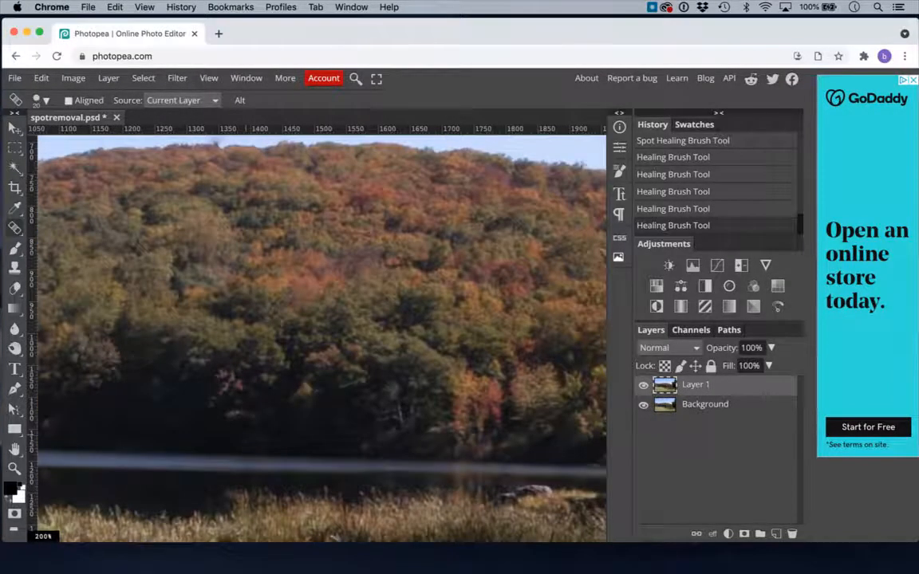
drag(334, 538, 361, 431)
scroll(246, 435, down, 4)
scroll(246, 434, left, 10)
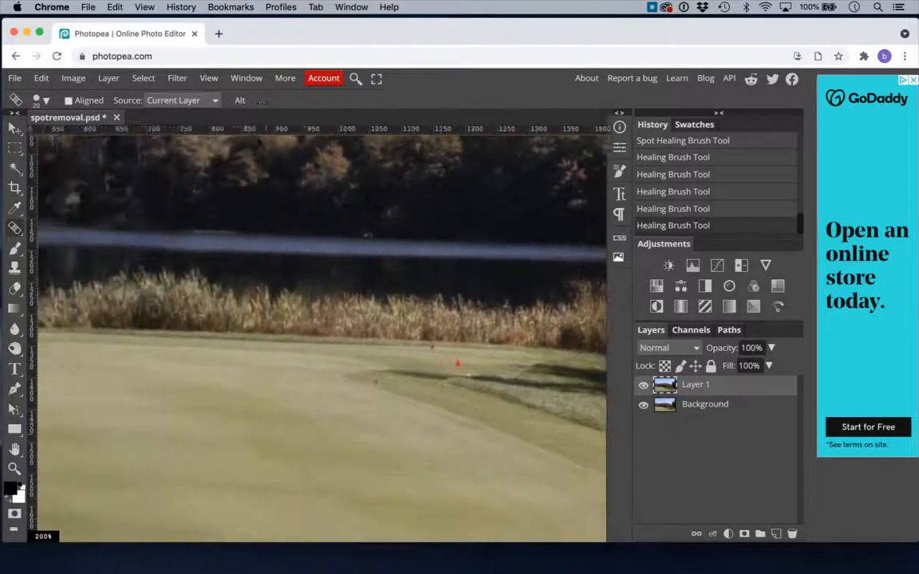
scroll(246, 434, down, 3)
scroll(246, 434, left, 6)
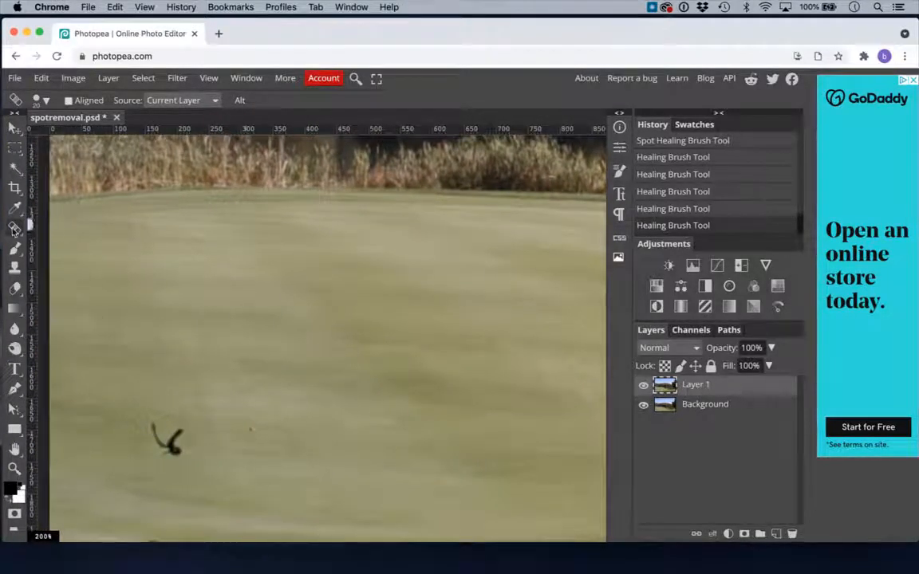
right_click(14, 229)
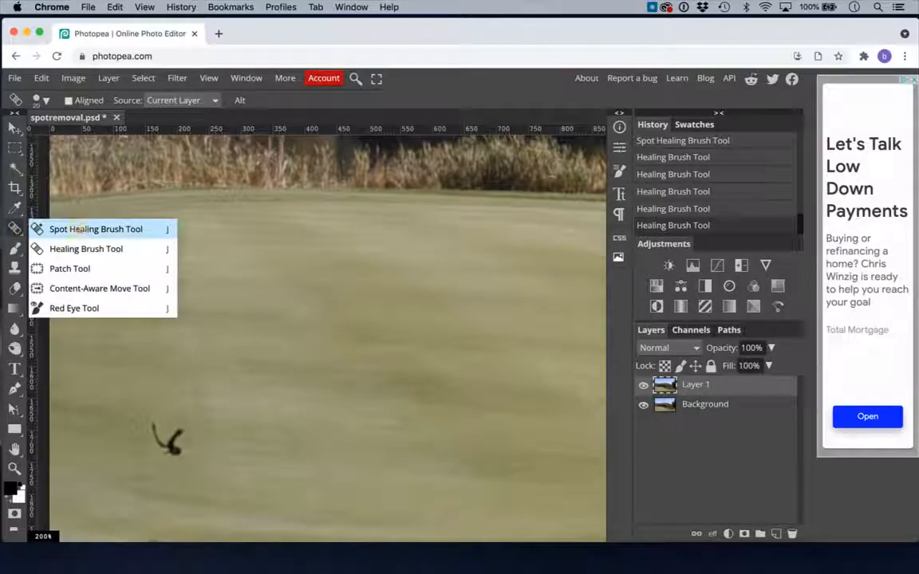
click(80, 230)
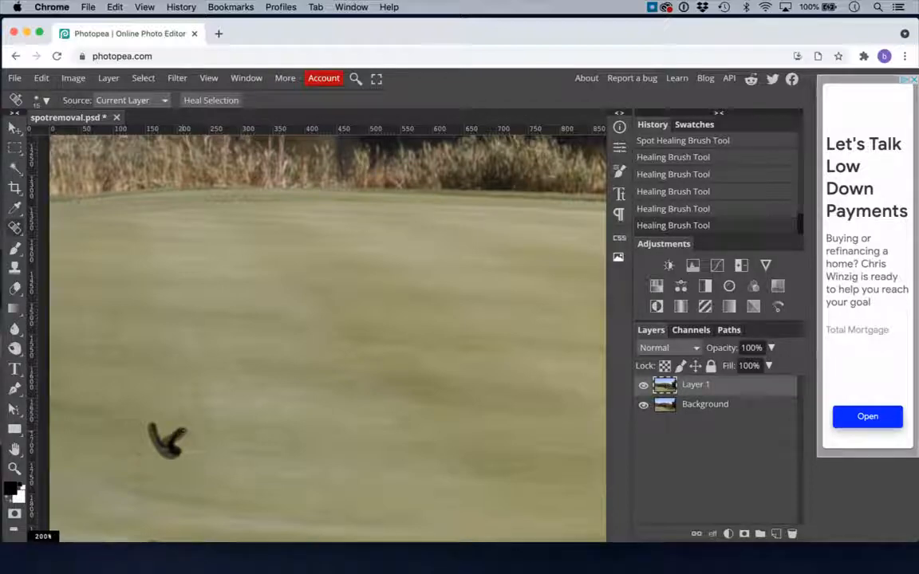
click(167, 439)
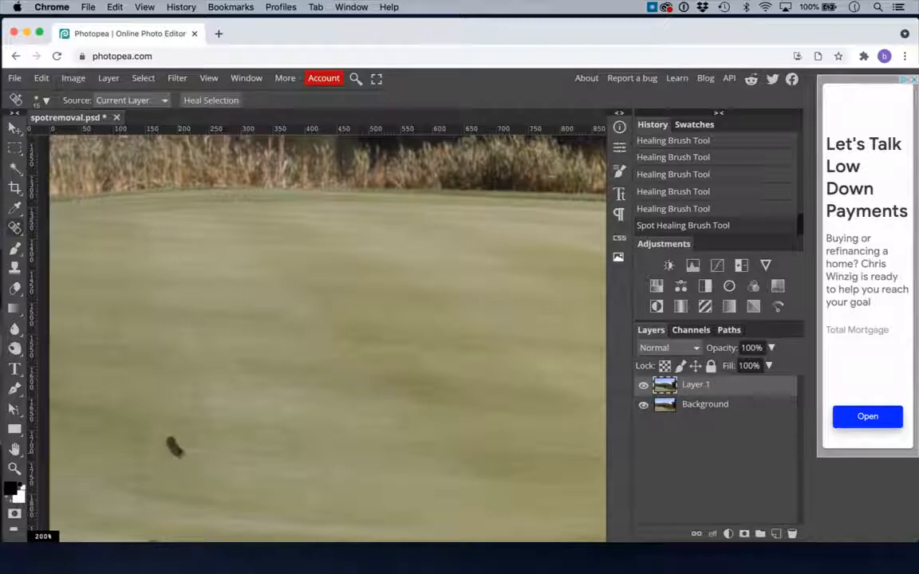
click(172, 446)
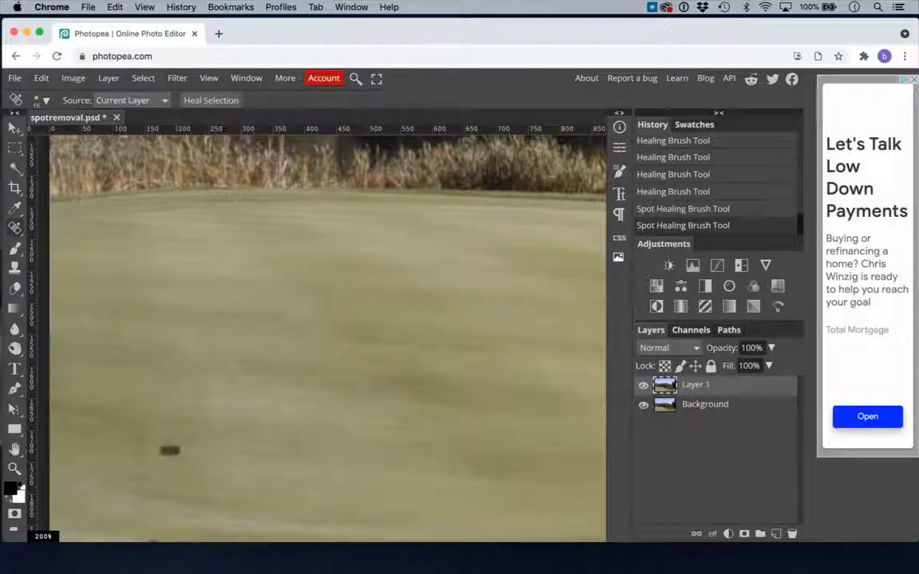
click(167, 446)
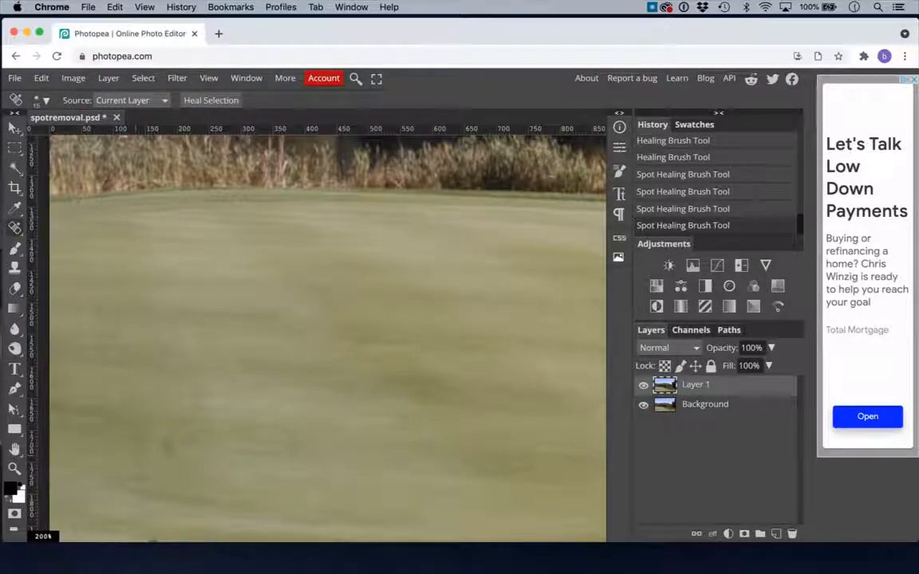
Step: Heal the small specks scattered across the putting green with the Spot Healing Brush
click(99, 317)
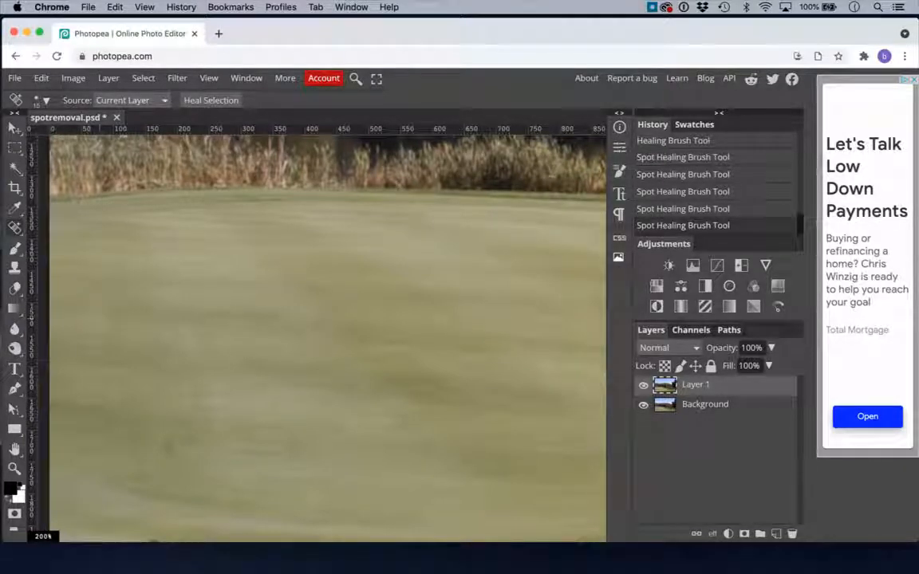
click(402, 272)
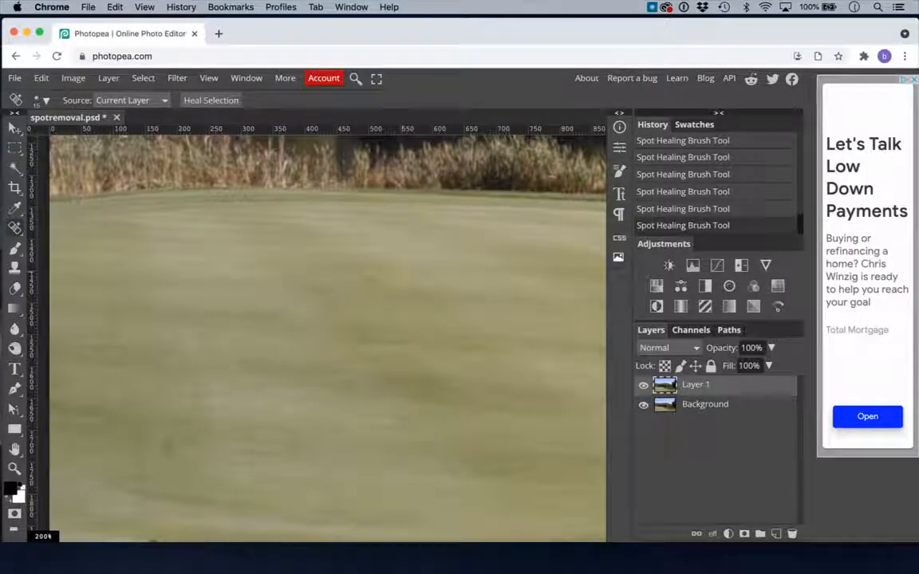
click(345, 286)
click(367, 308)
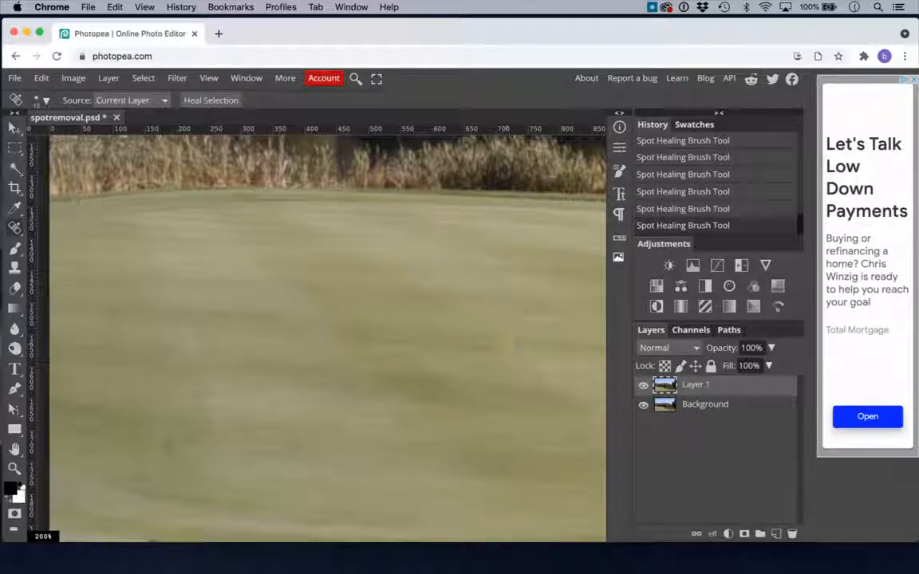
Step: Heal the dark twig and yellow leaf at the lower edge of the photo
scroll(553, 271, down, 10)
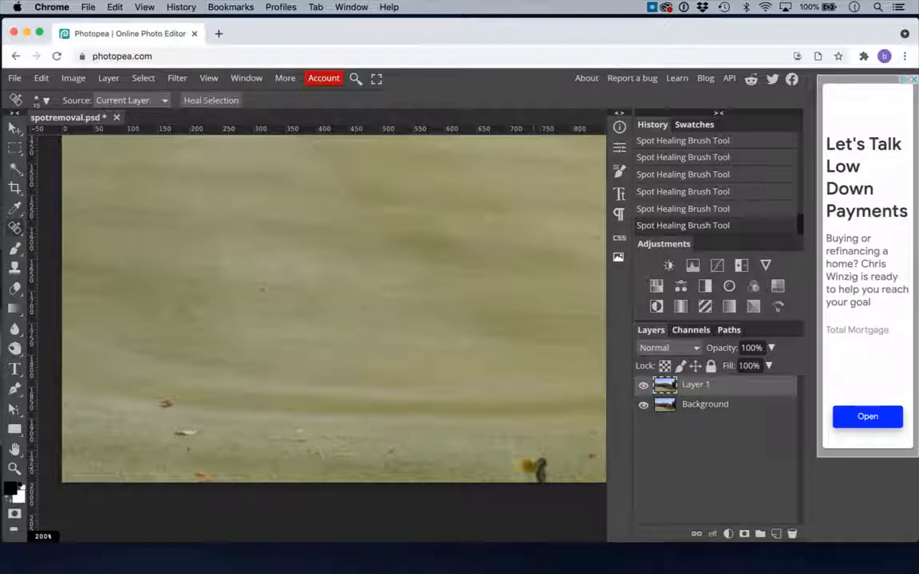
drag(534, 465, 527, 466)
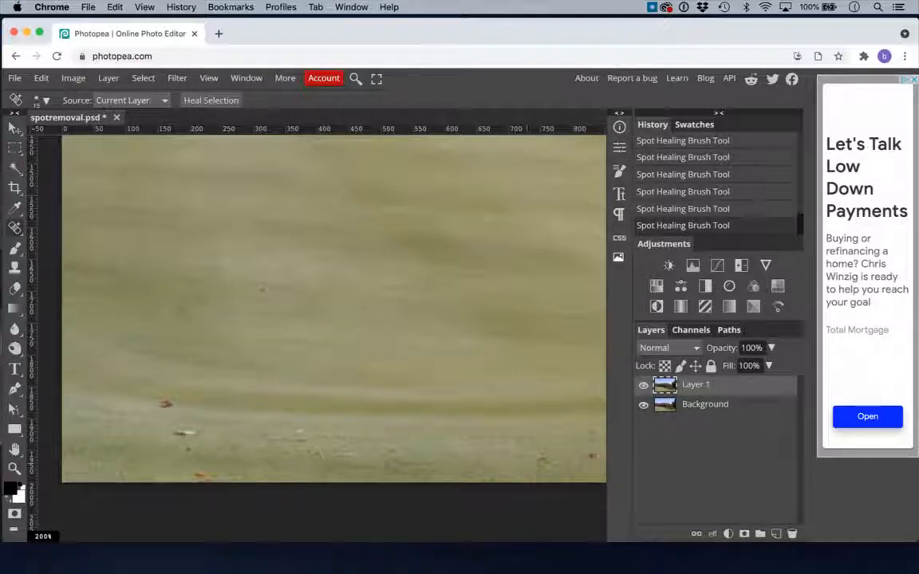
click(535, 477)
Step: Heal the larger dark clump in the rough grass beyond the putting green, below the yellow leaf
scroll(535, 478, right, 5)
scroll(319, 323, right, 5)
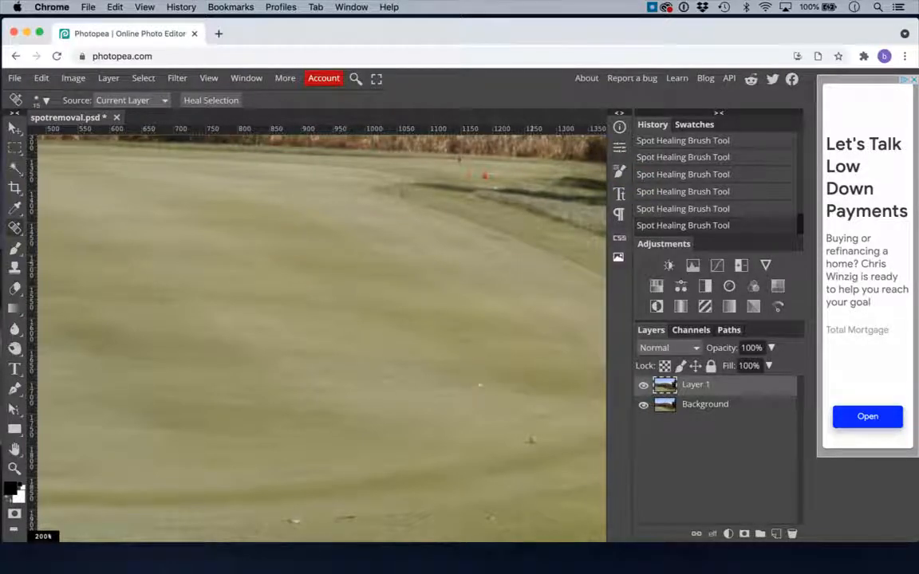
drag(448, 251, 92, 322)
scroll(319, 319, right, 5)
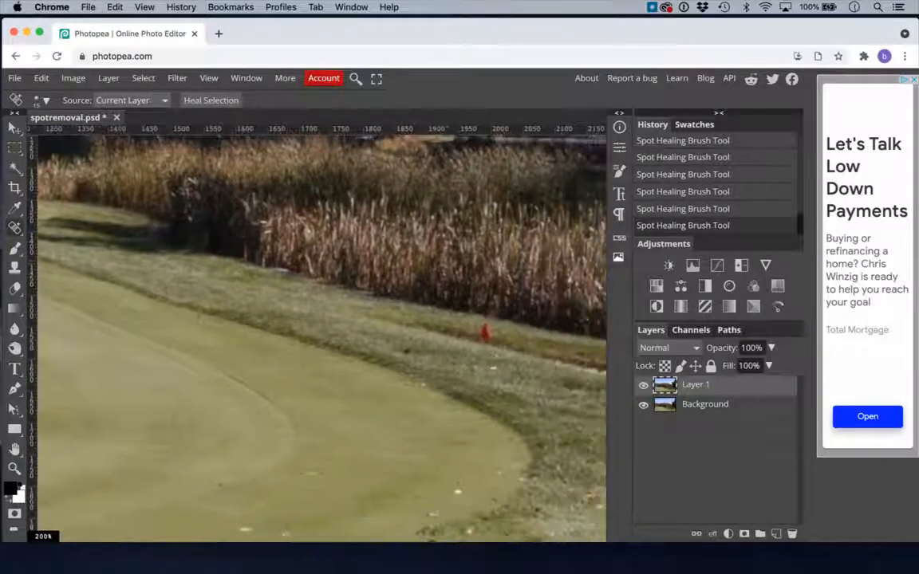
scroll(319, 319, right, 3)
scroll(319, 319, down, 2)
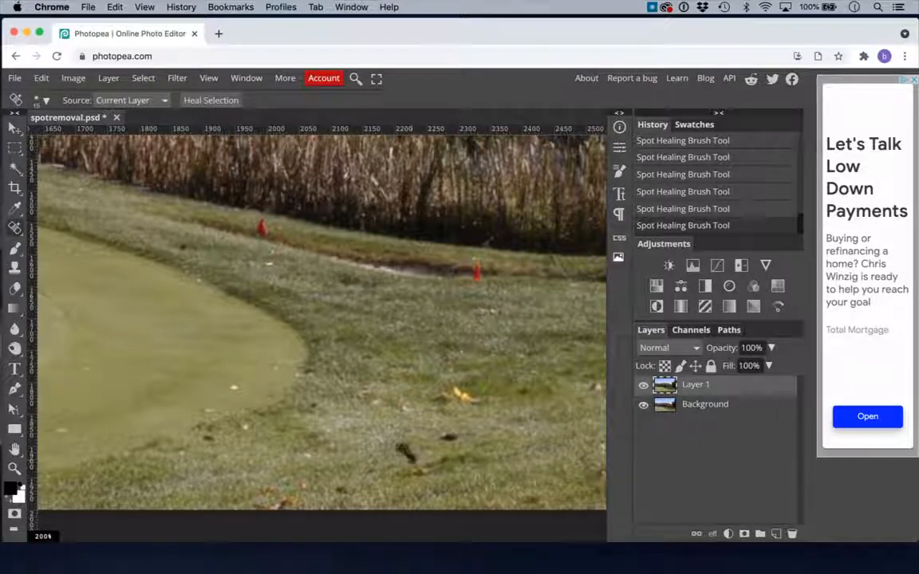
click(405, 451)
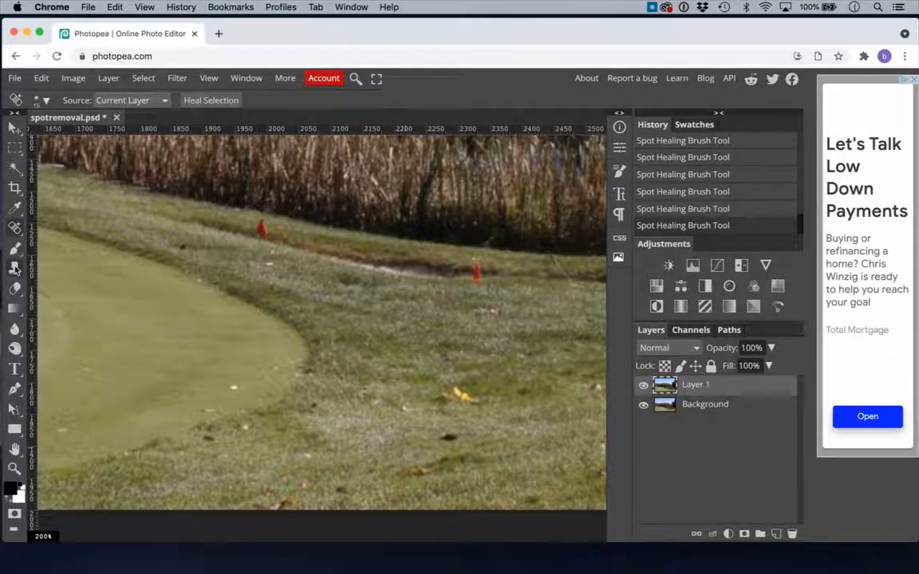
Step: Switch to the Clone Tool, sample the nearby ditch edge and cover the red marker closest to the putting green
click(14, 268)
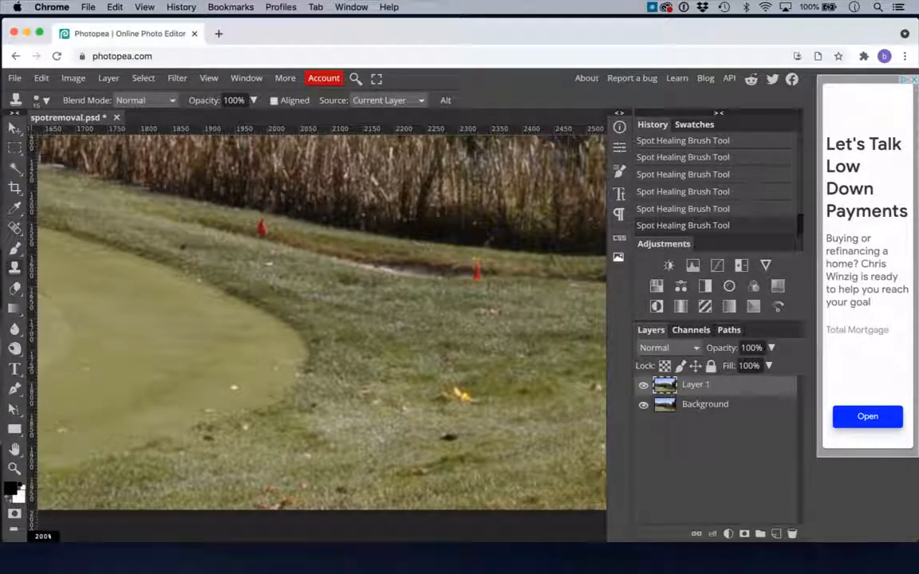
alt+click(248, 223)
click(264, 233)
click(264, 234)
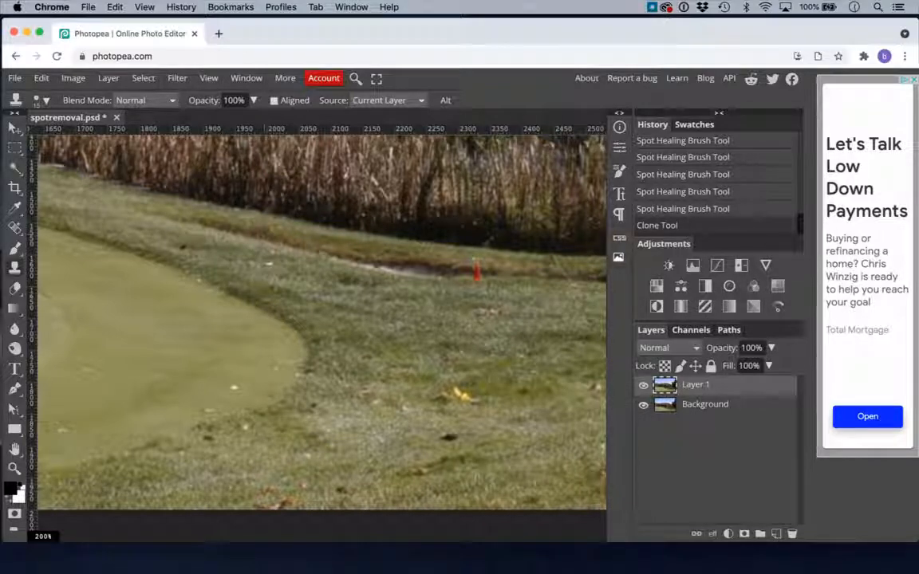
click(266, 230)
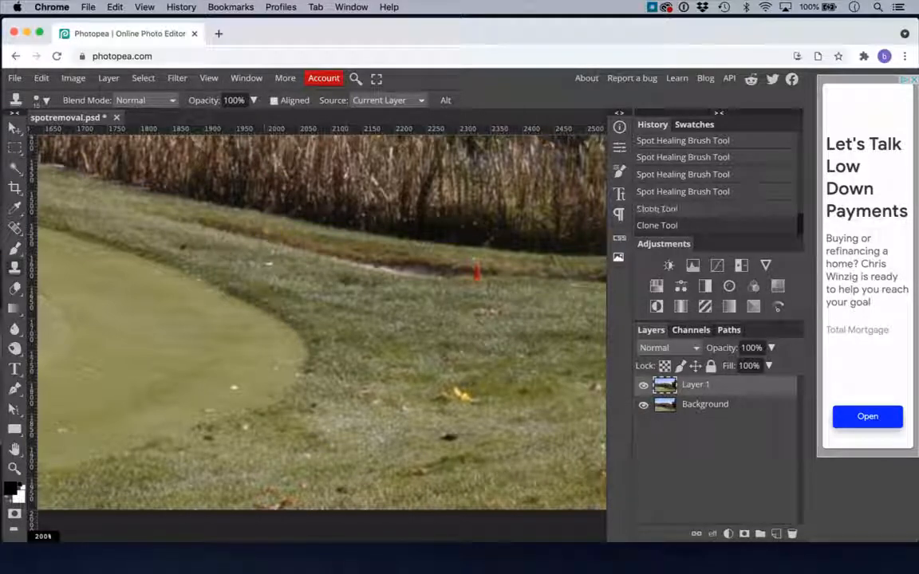
Step: Undo a clone stroke and clone adjacent ground over the second red marker beside the ditch
key(super+z)
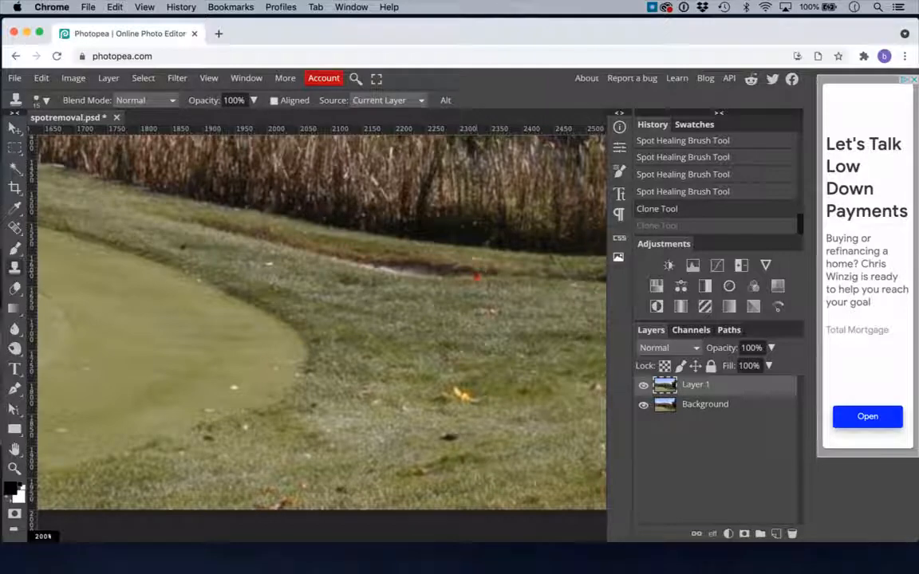
key(super+shift+z)
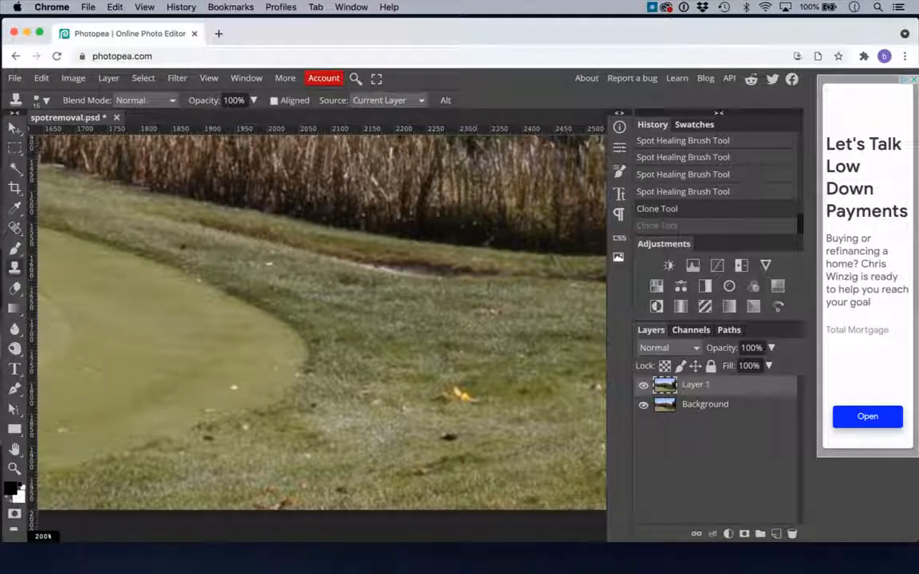
key(super+shift+z)
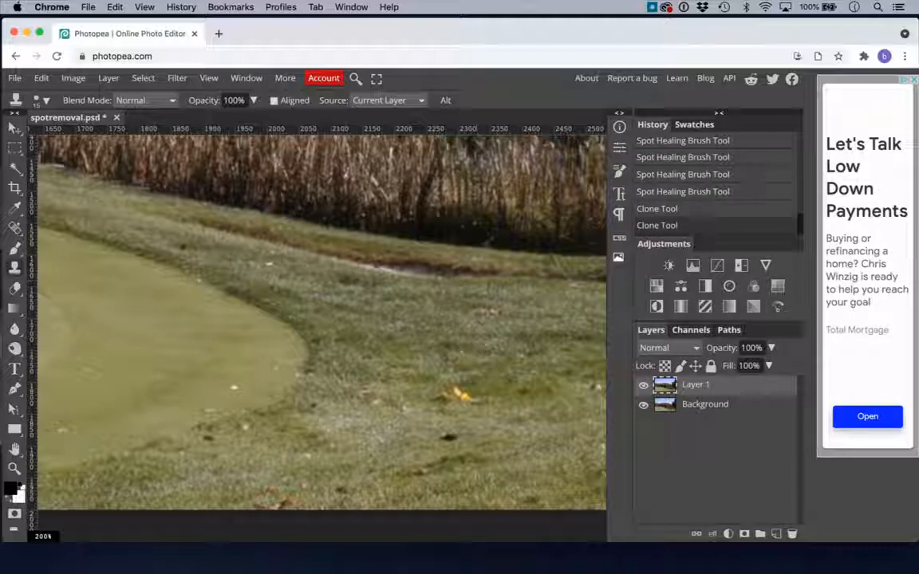
Step: Clone grass over the red markers at the far edge of the putting green, undoing the last misplaced stroke
scroll(359, 315, left, 8)
scroll(359, 315, right, 20)
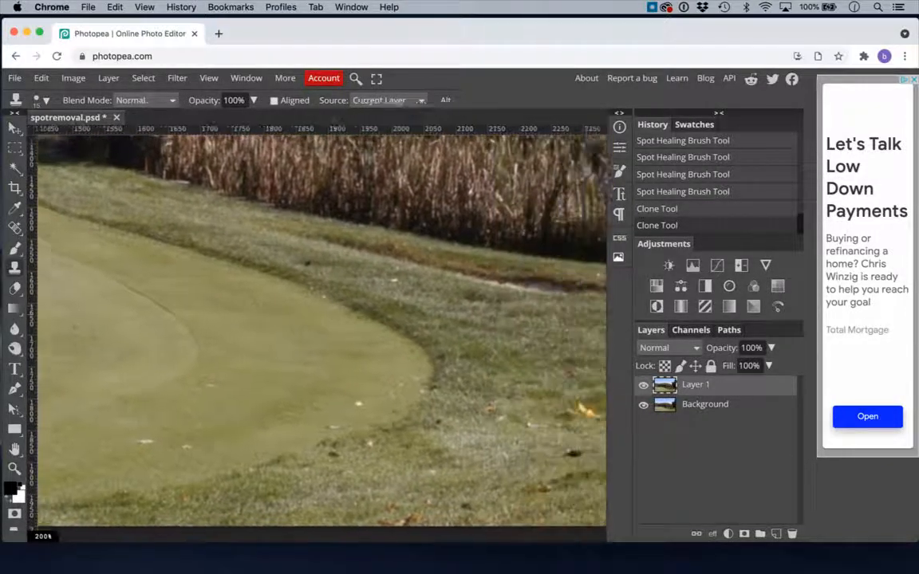
scroll(319, 315, left, 20)
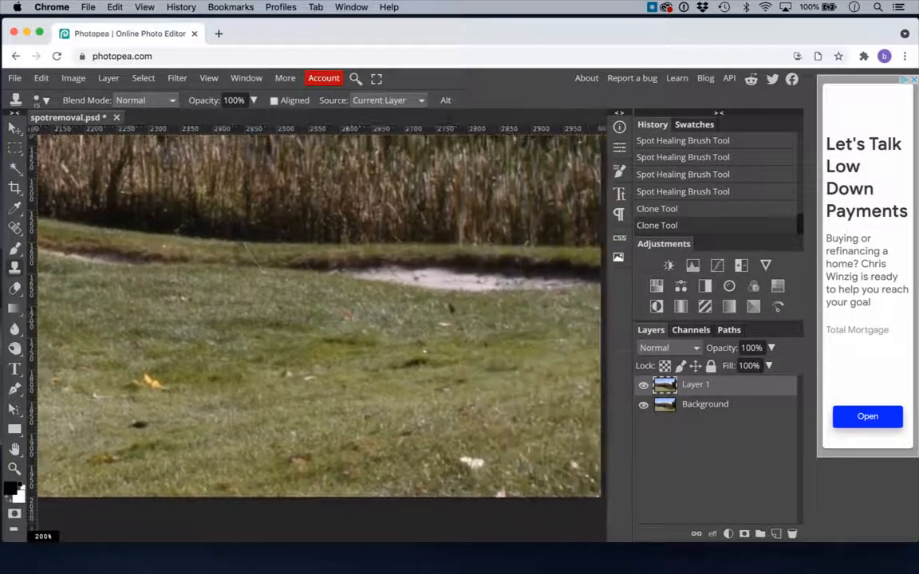
scroll(319, 315, left, 10)
scroll(319, 315, up, 4)
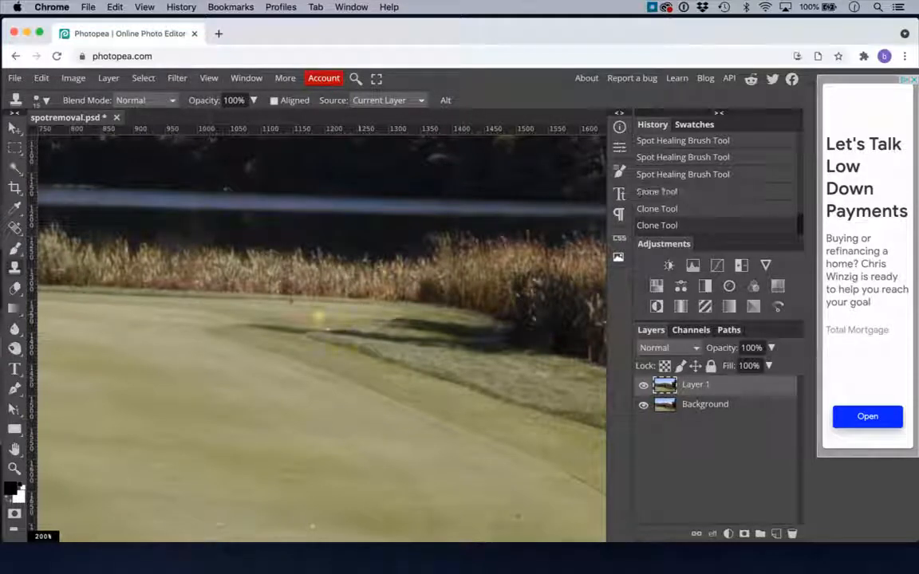
click(319, 316)
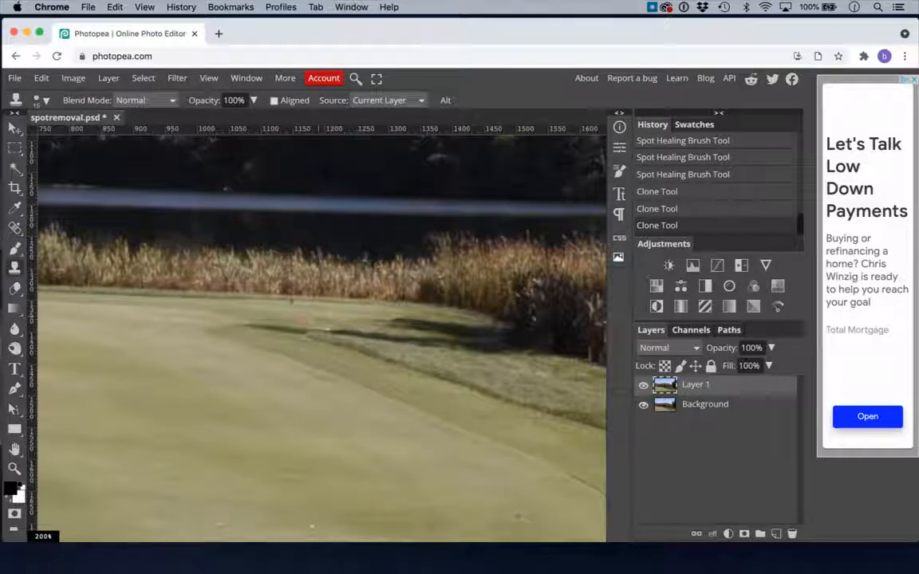
click(299, 316)
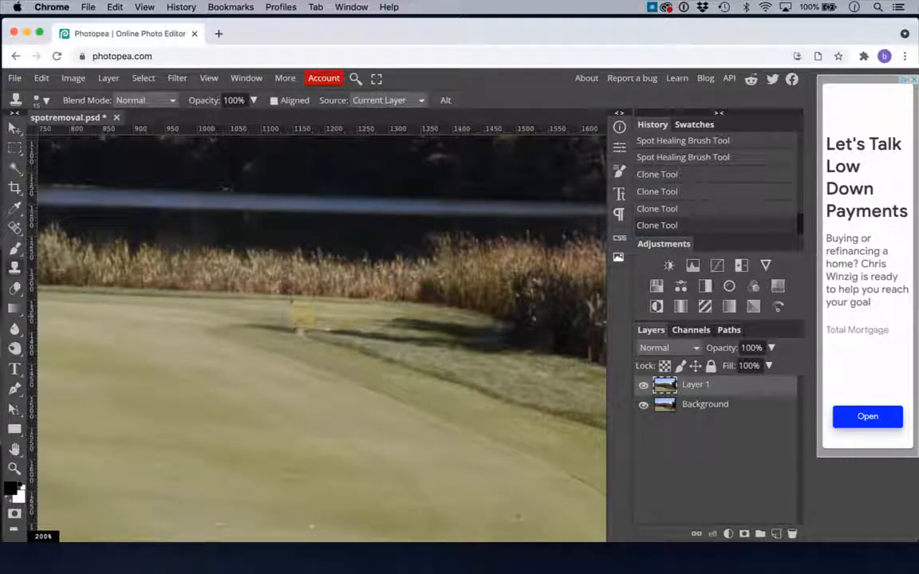
key(super+z)
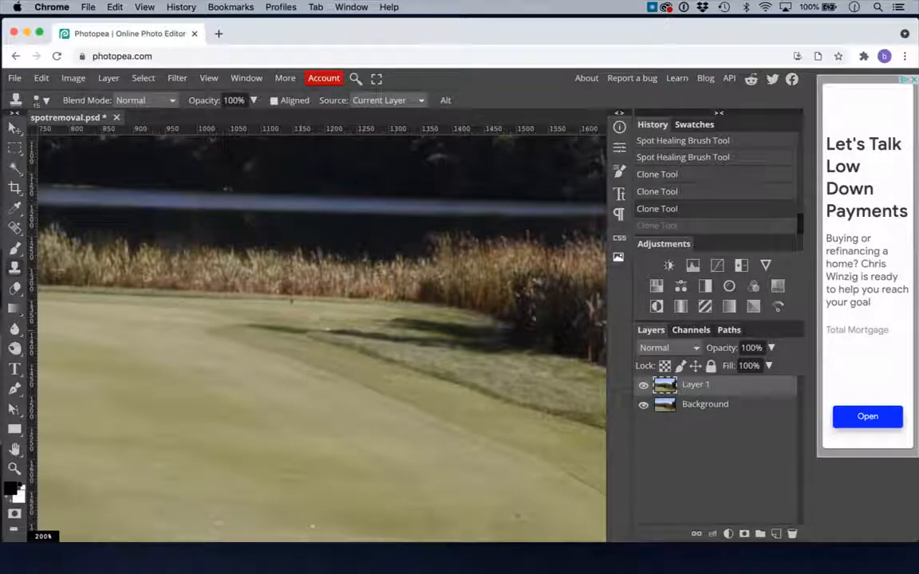
Step: Clone out the small dark marker at the base of the reeds behind the green, refining the spot at 300% zoom
click(287, 299)
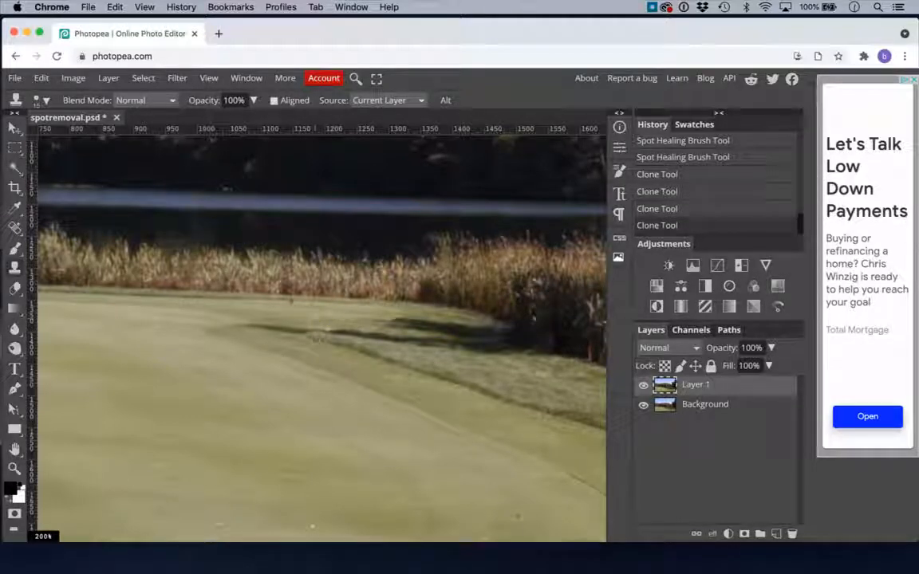
key(super+z)
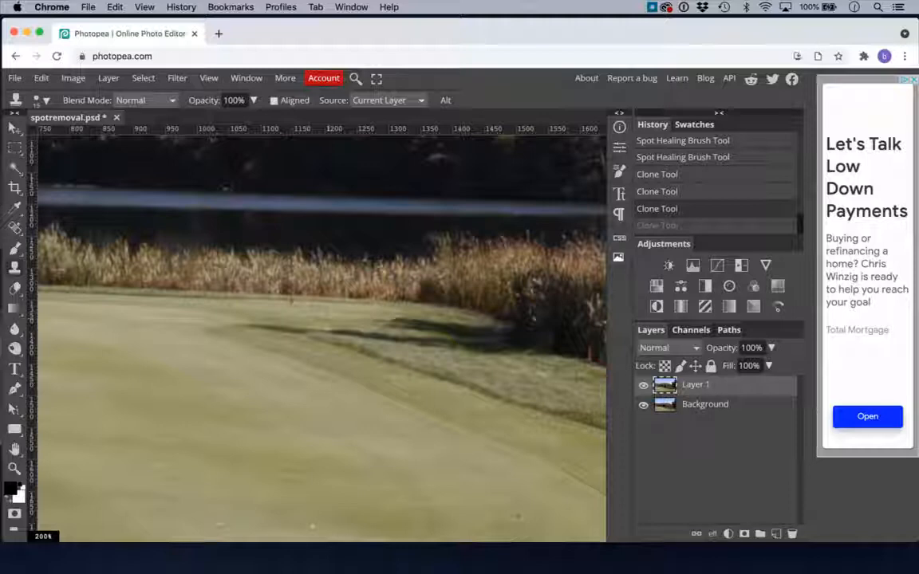
click(268, 287)
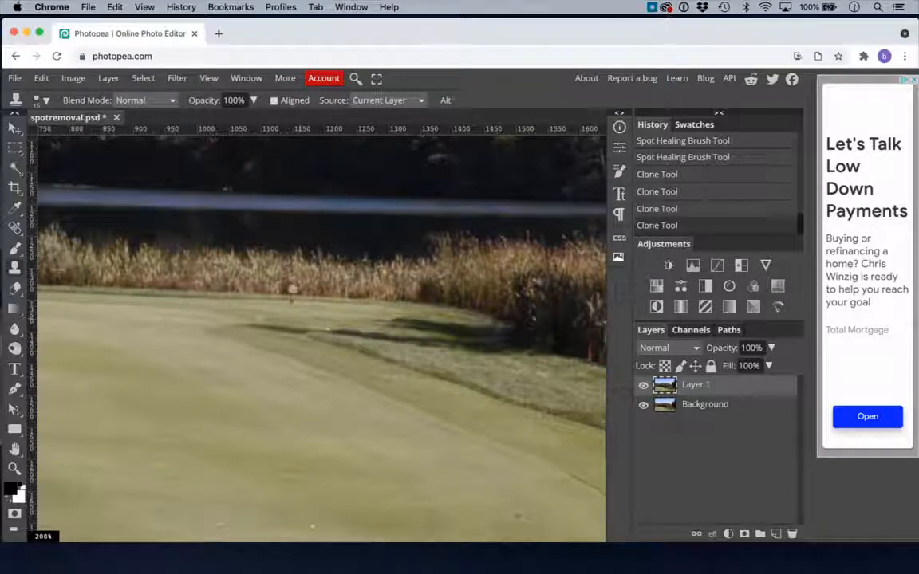
scroll(283, 307, up, 3)
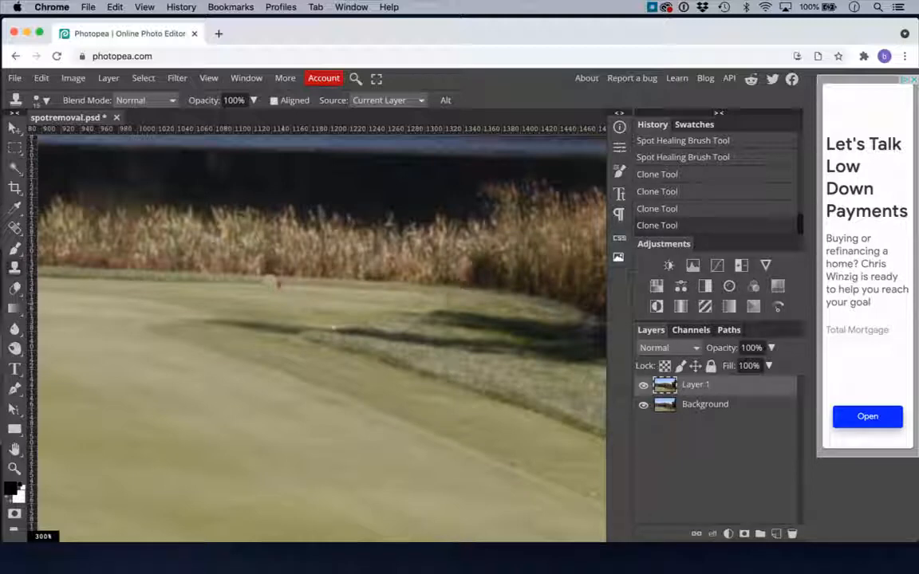
click(272, 281)
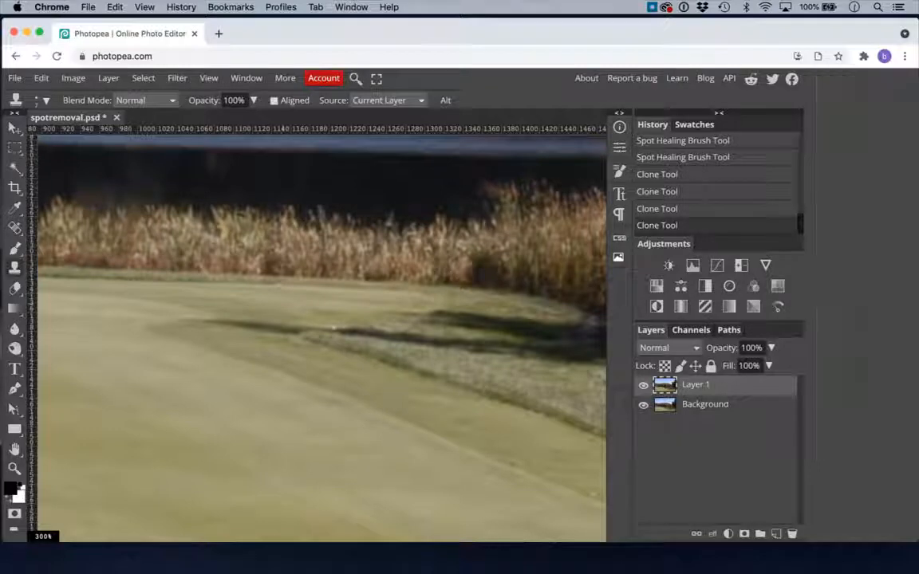
Step: Clone grass over the remaining spot at the green's far edge below the reeds, undoing the last stroke
key(super+s)
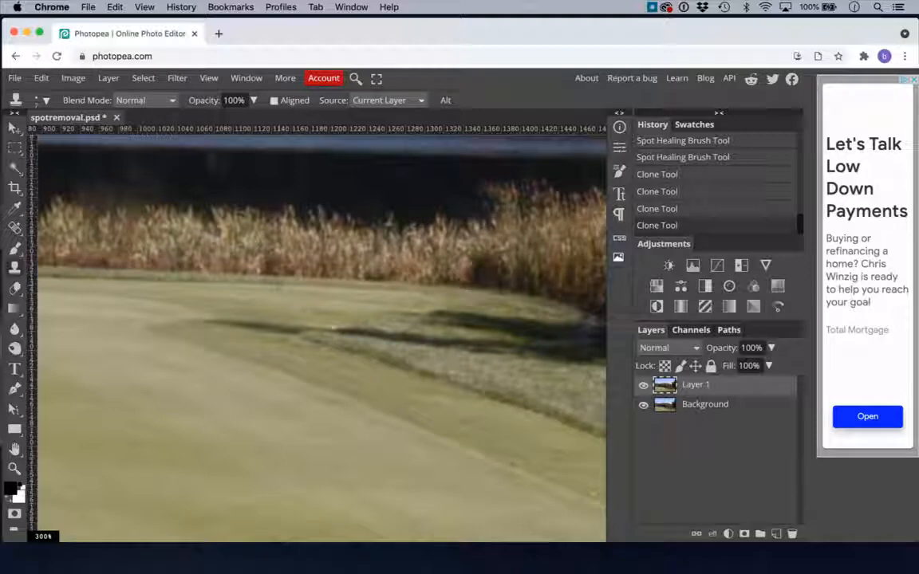
click(279, 286)
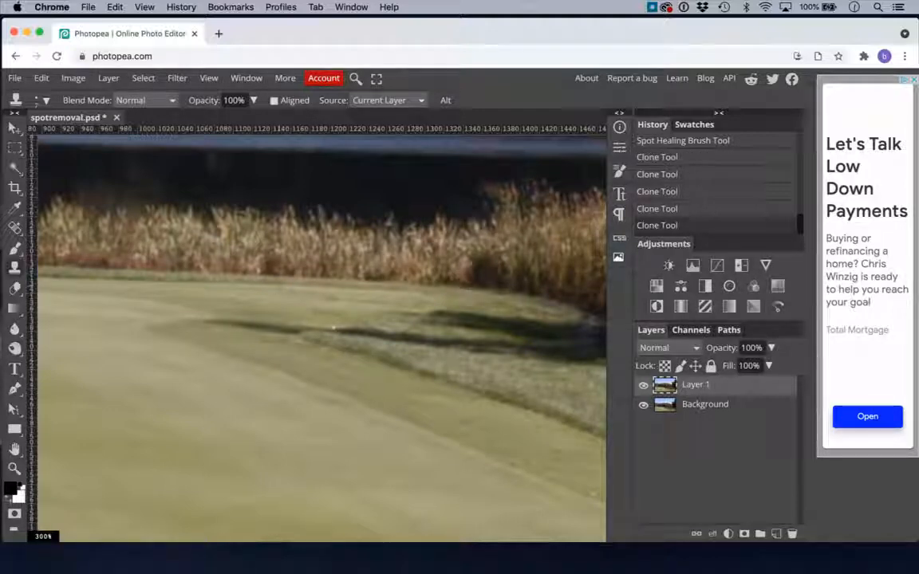
click(277, 287)
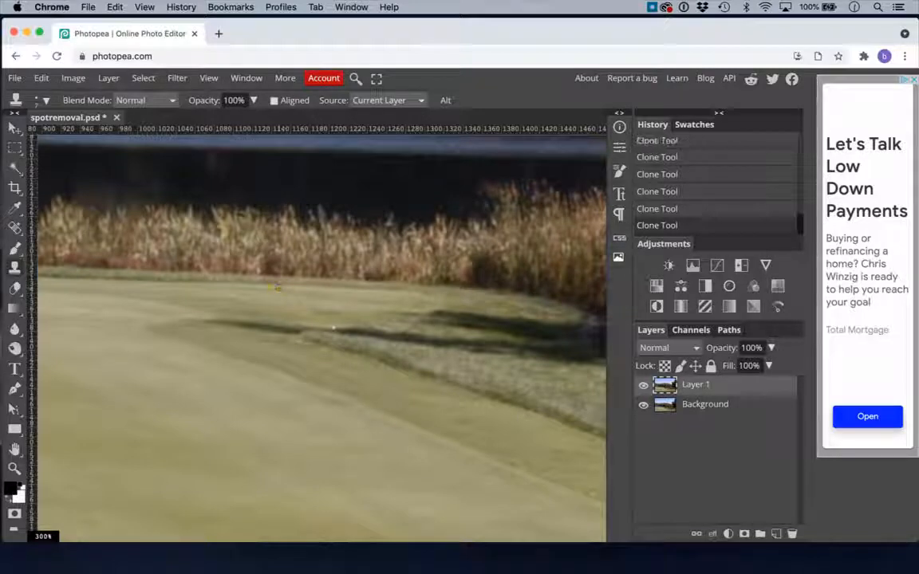
key(super+z)
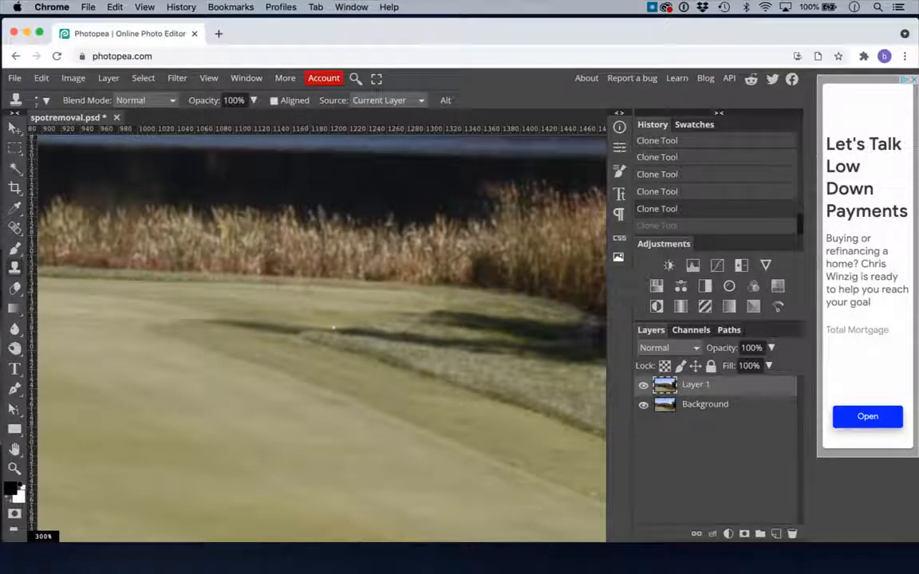
Step: Switch to the Spot Healing Brush Tool and heal the leftover clone mark at the green's far edge
right_click(15, 227)
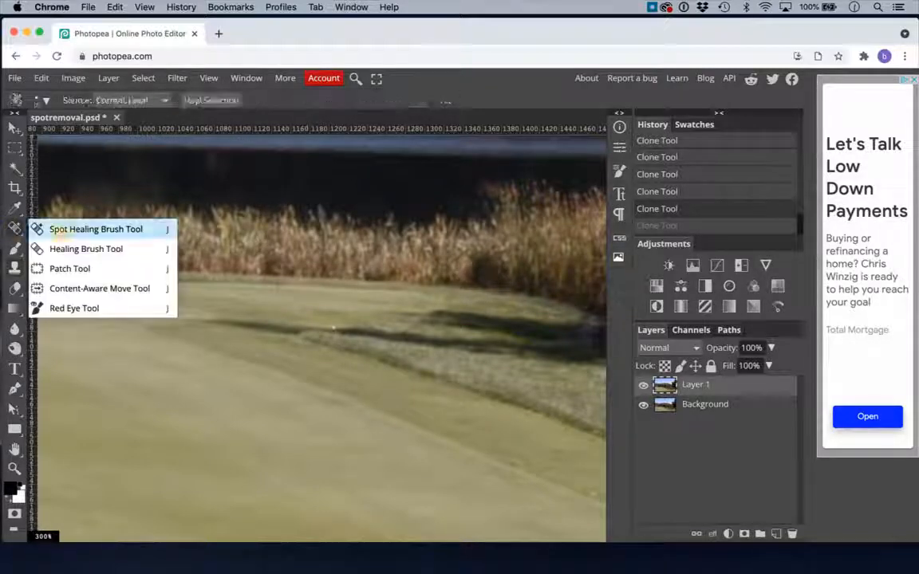
click(63, 231)
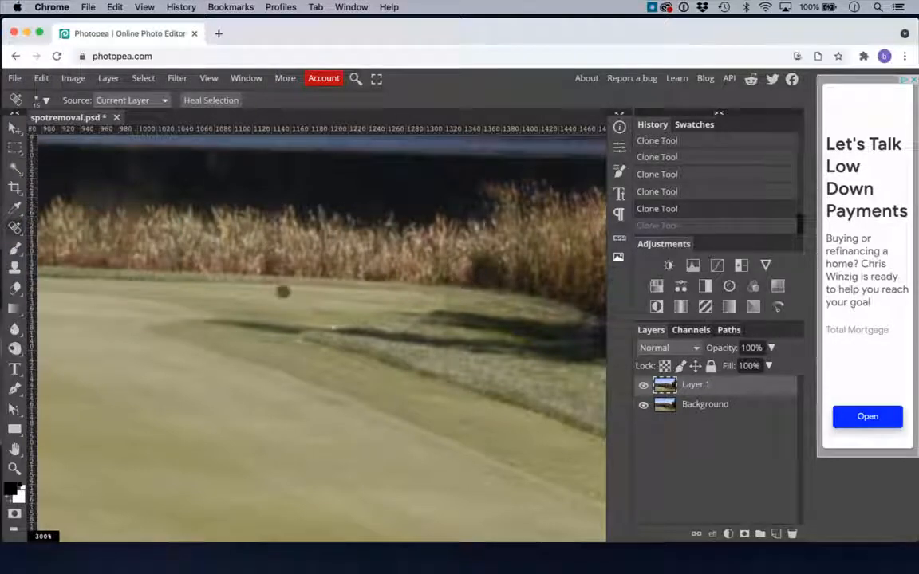
click(278, 290)
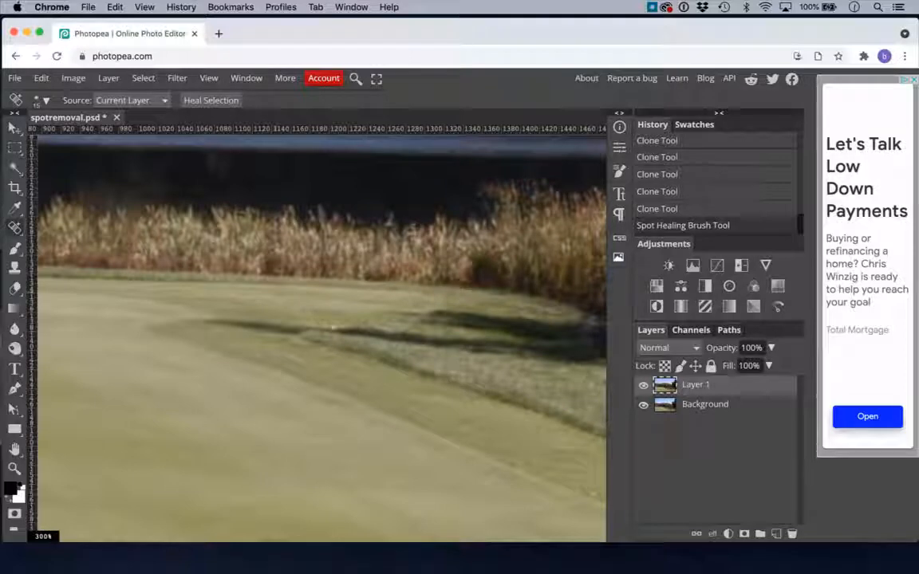
Step: View the whole photo and toggle Layer 1's visibility to compare the retouching with the original Background, leaving Layer 1 shown
scroll(324, 330, down, 2)
scroll(323, 329, down, 4)
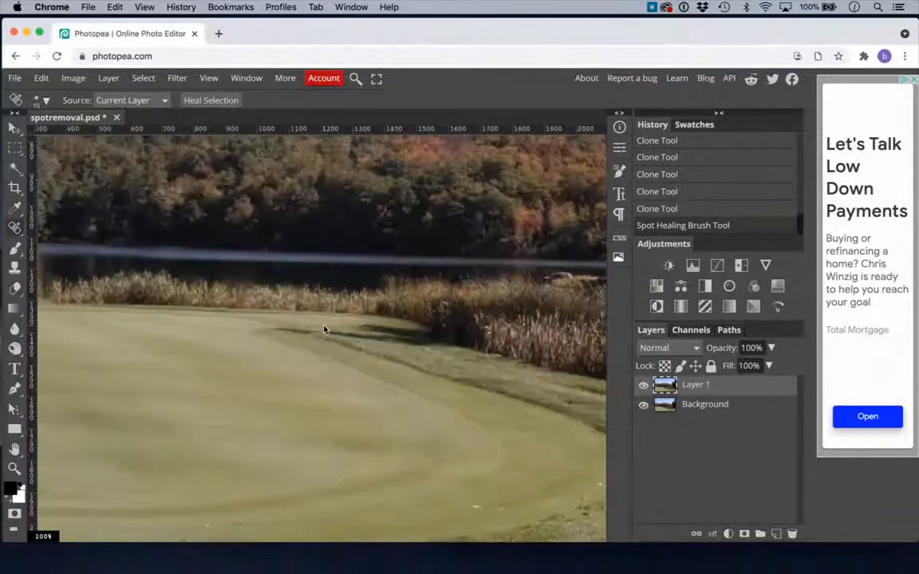
scroll(324, 329, down, 1)
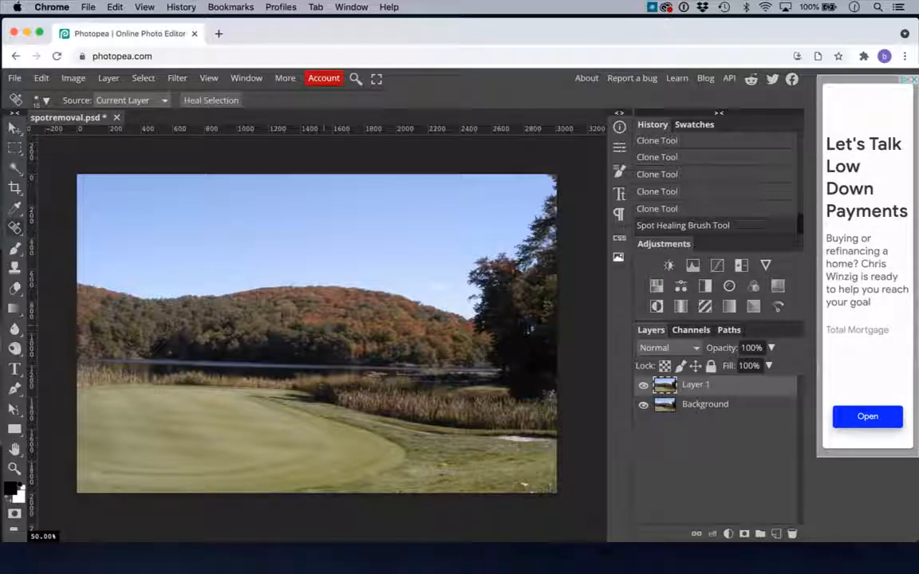
click(15, 230)
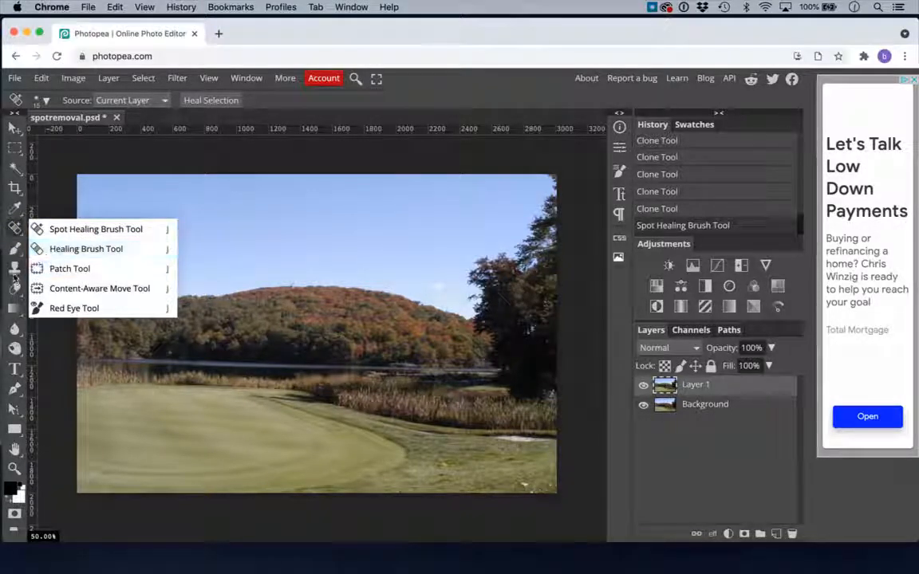
click(14, 273)
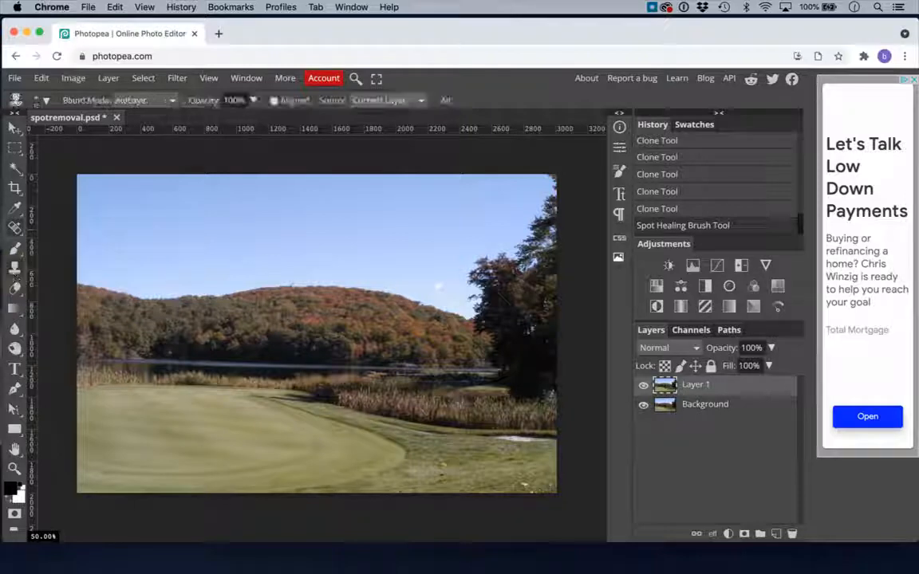
click(643, 386)
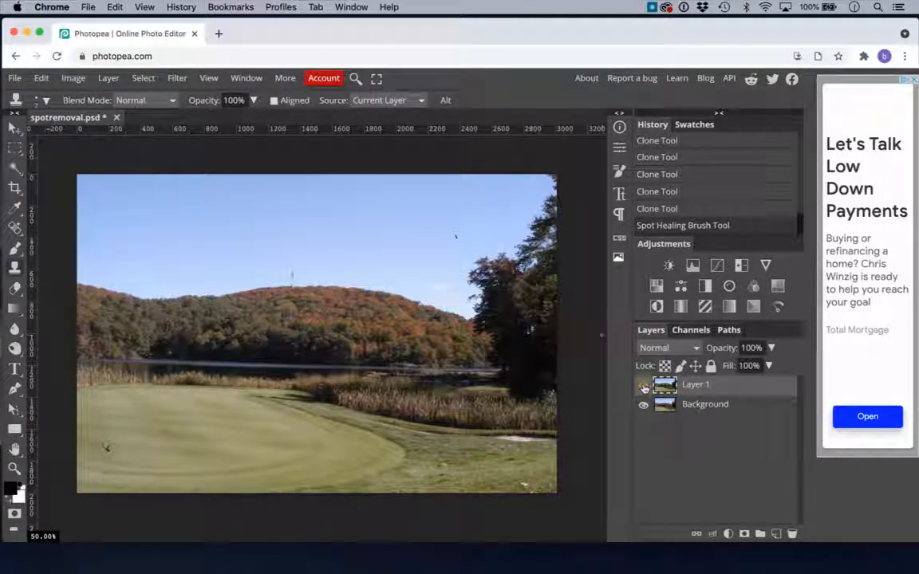
click(643, 386)
click(644, 386)
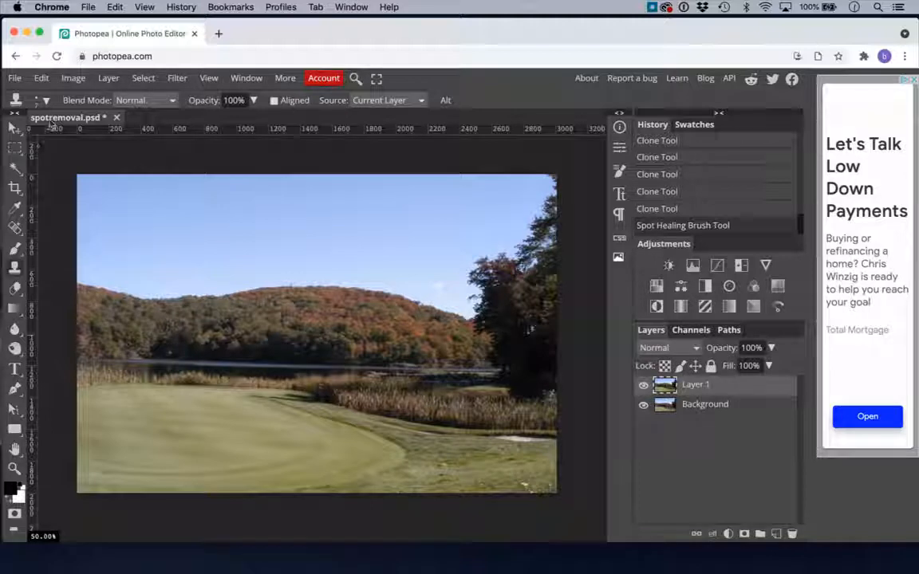
Step: Save the retouched document as the PSD file spotremoval.psd and dismiss the browser's download bar
click(14, 78)
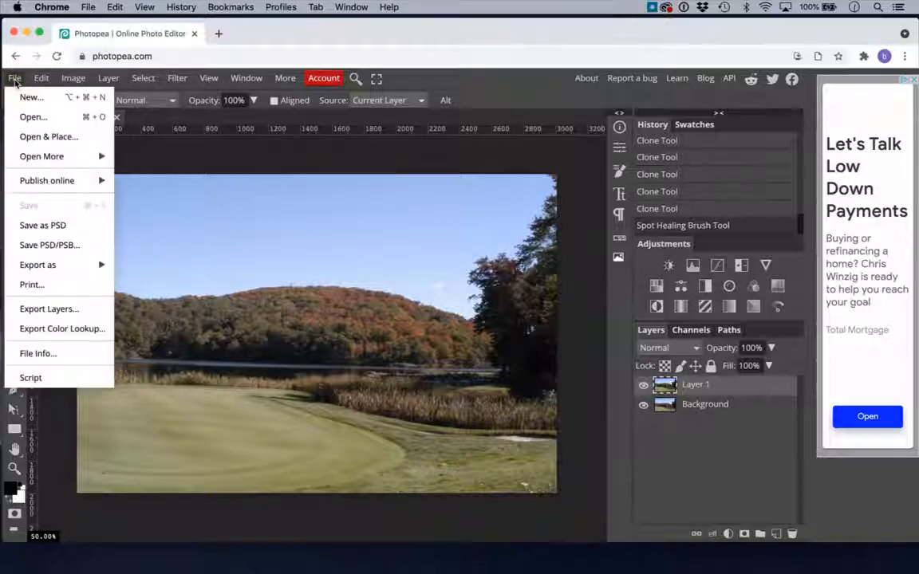
click(35, 228)
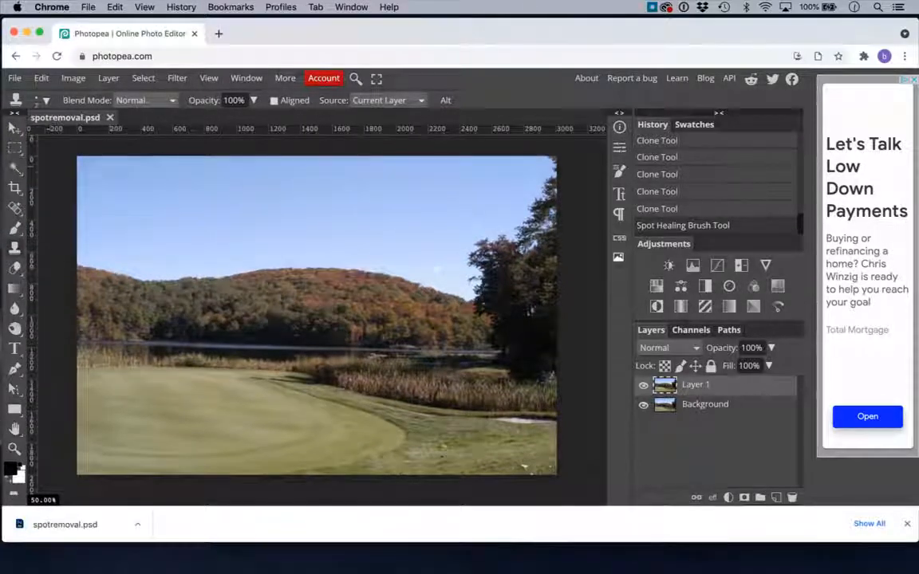
click(906, 524)
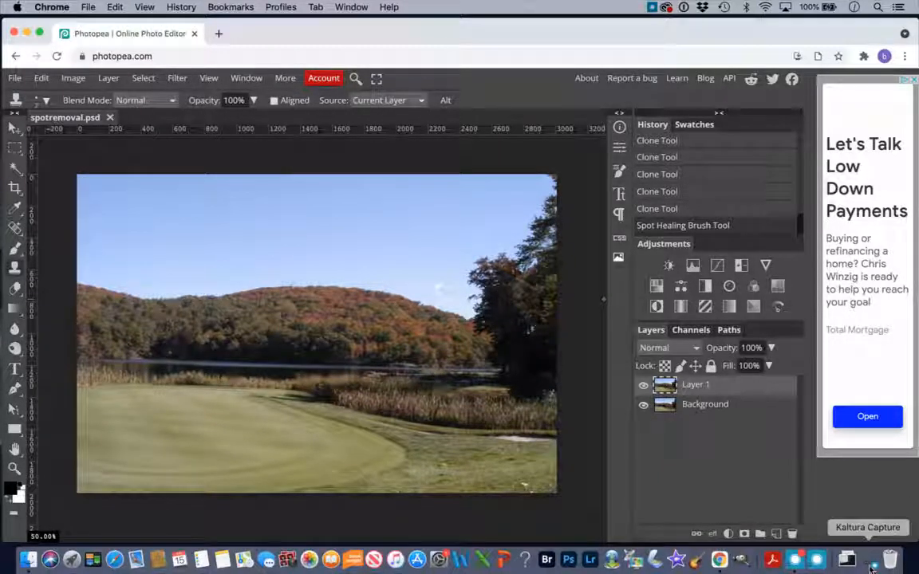
click(871, 564)
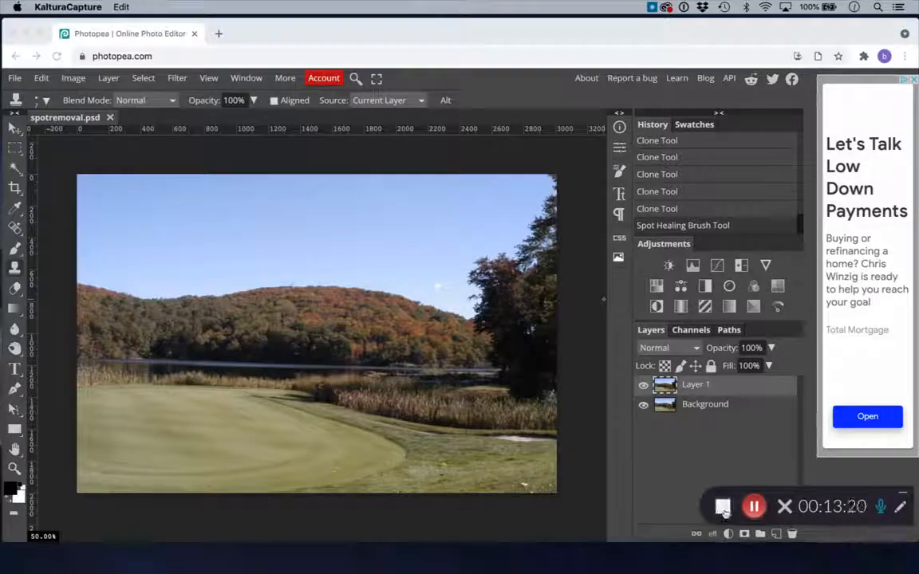